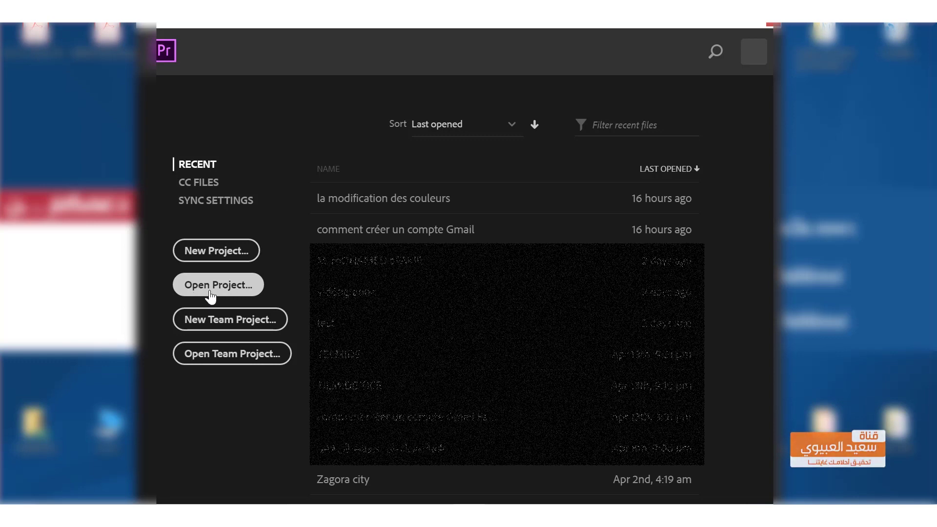
Step: Choose New Project on the start screen to begin an untitled project
click(219, 263)
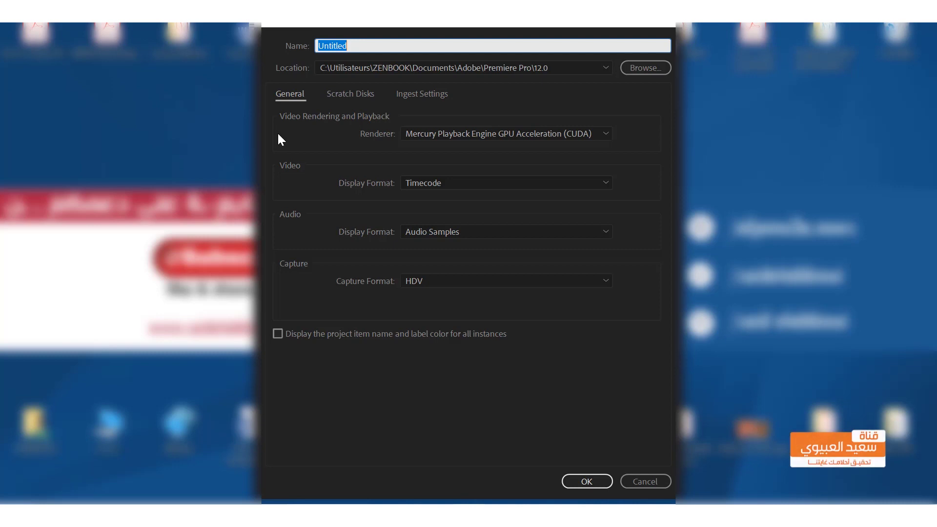
Step: Name the project 'les techniques de montage', keep HDV capture format, and create it
text(les techniques de mo,n)
key(BackSpace)
key(BackSpace)
text(ntage)
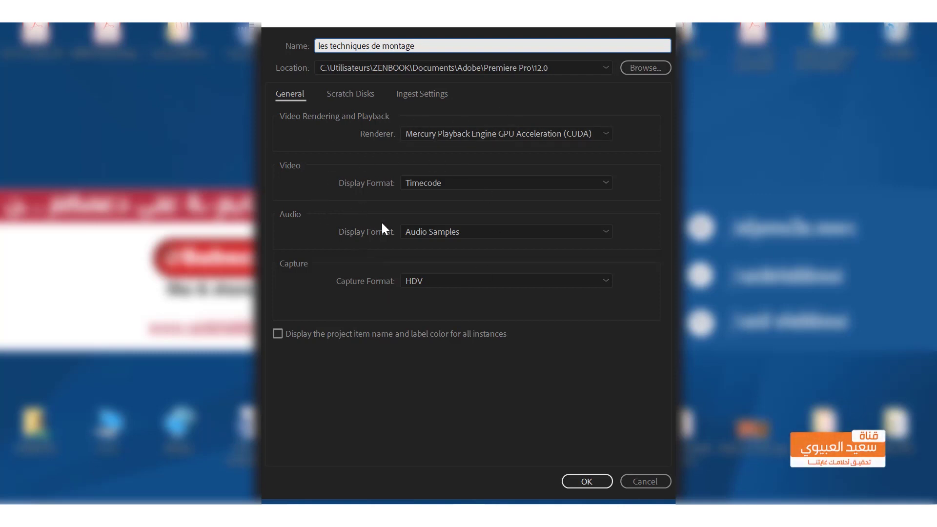
click(439, 281)
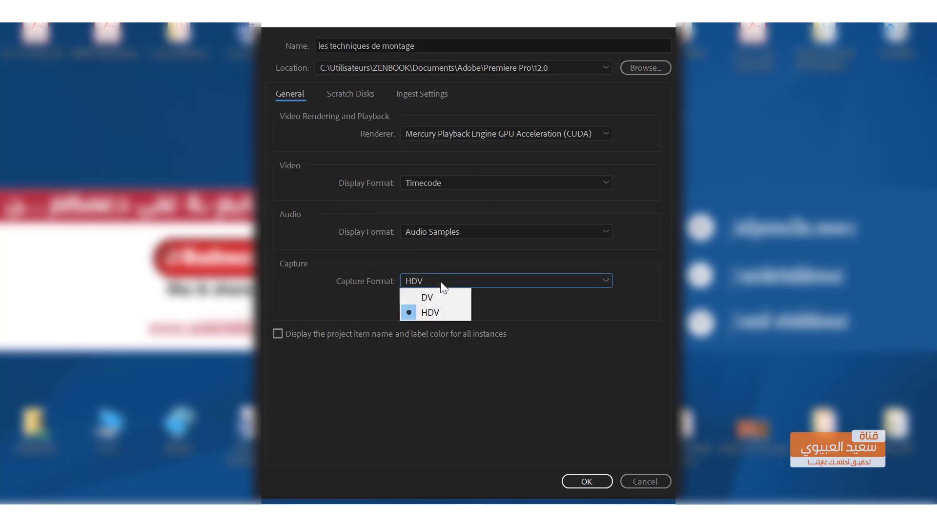
click(441, 311)
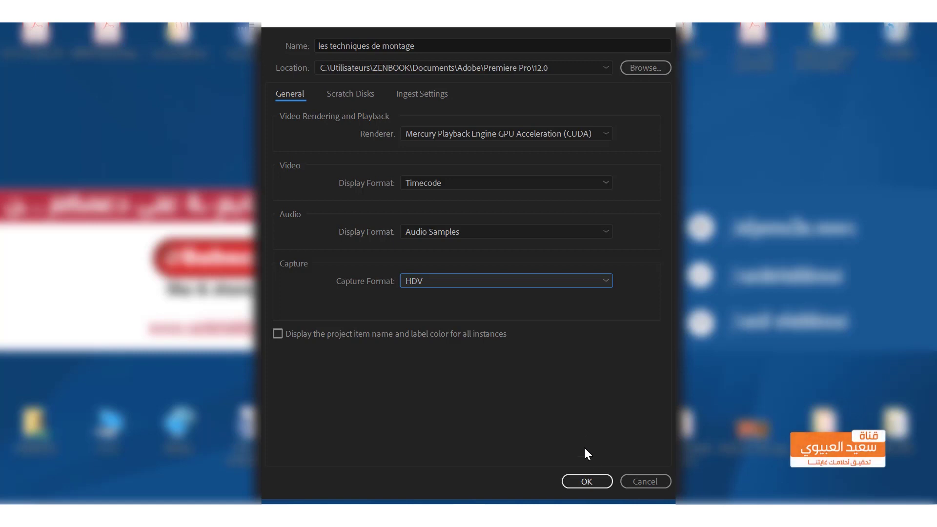
click(581, 478)
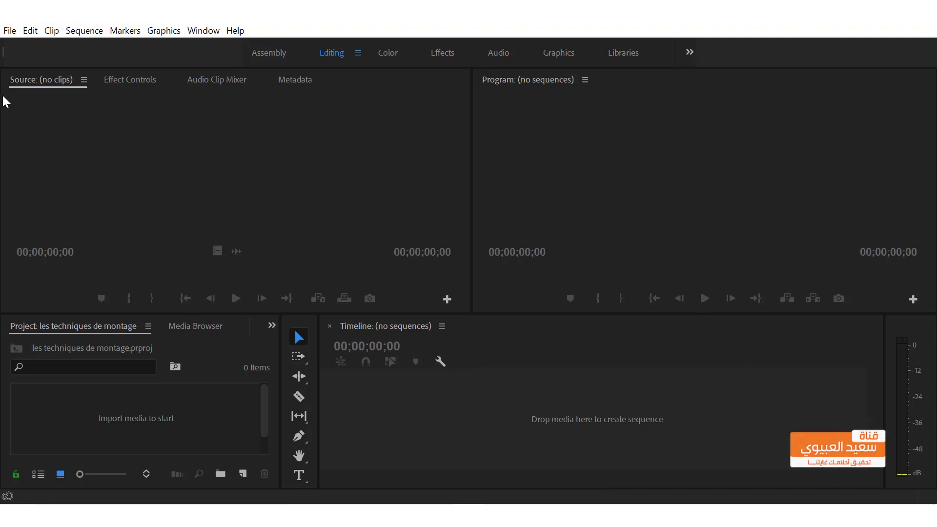
click(10, 31)
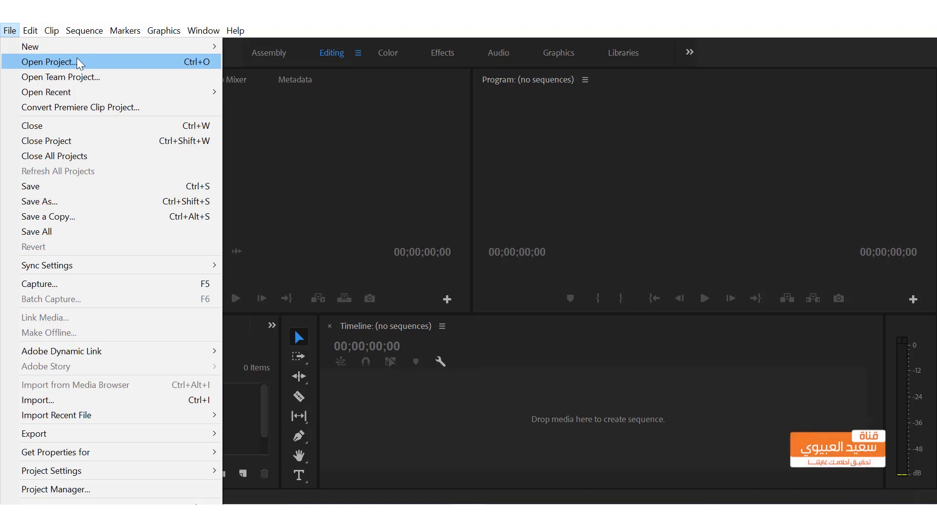
click(368, 180)
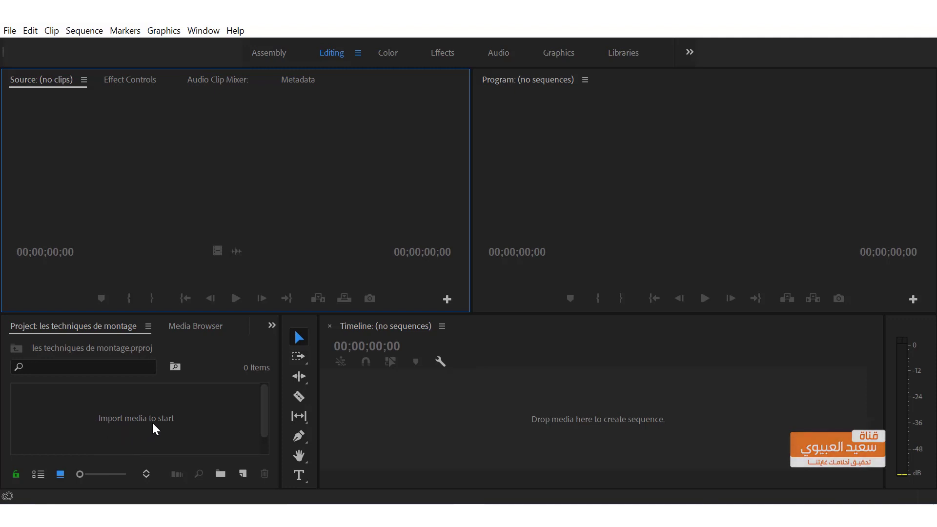
Step: Open the Import dialog from the Project panel and enlarge it to show more files
double_click(166, 428)
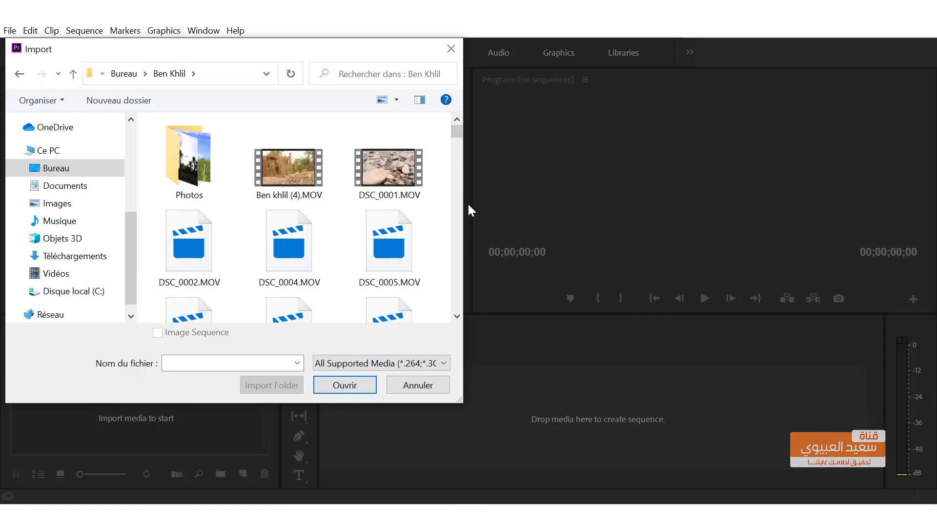
drag(467, 203, 874, 269)
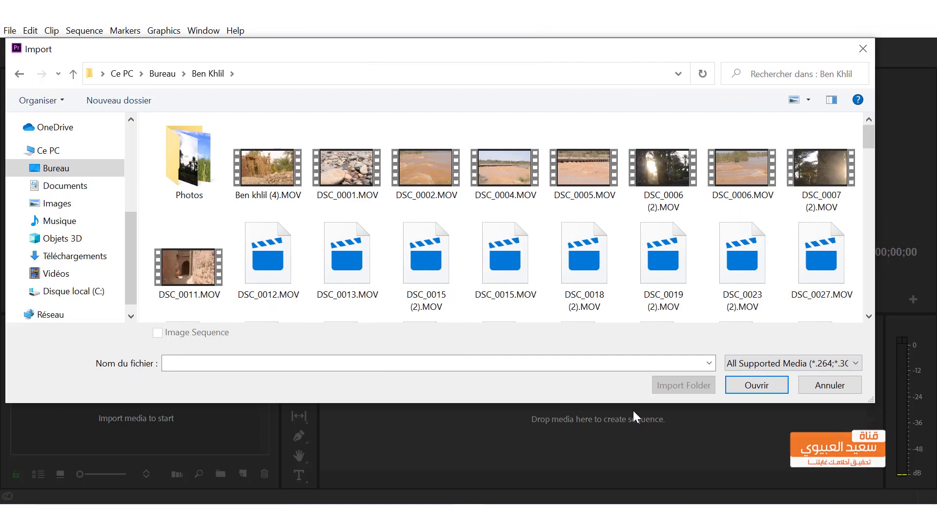
drag(632, 405, 641, 469)
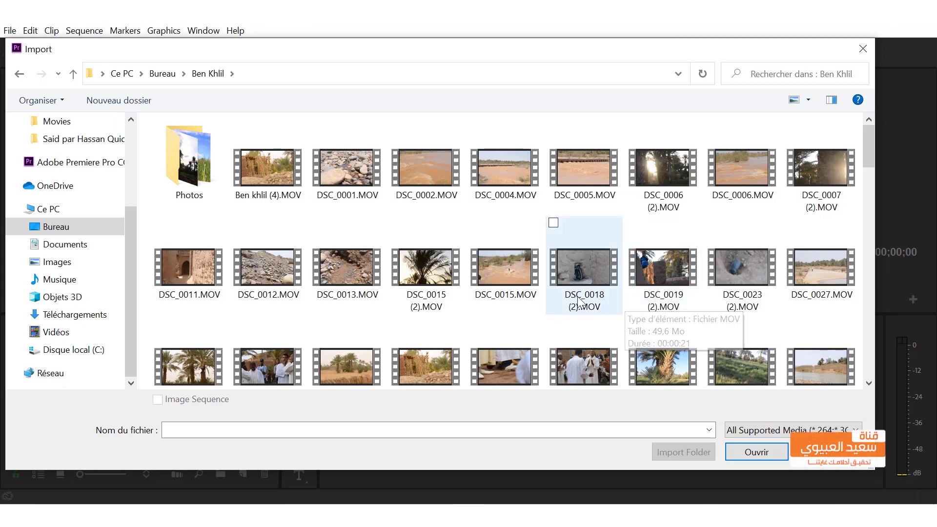
Step: Select IMG_7261, IMG_7175, IMG_6295 and IMG_7148 in Ben Khlil and import them
scroll(485, 188, down, 15)
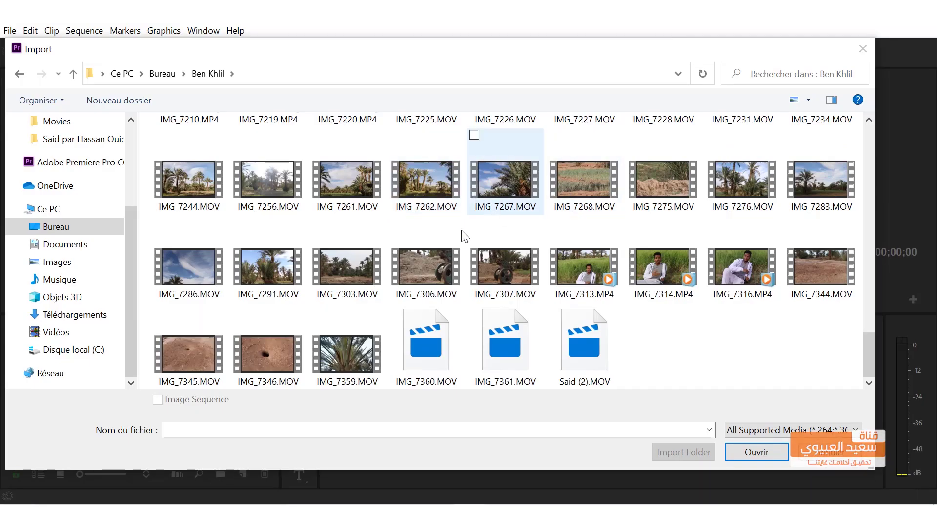
click(365, 191)
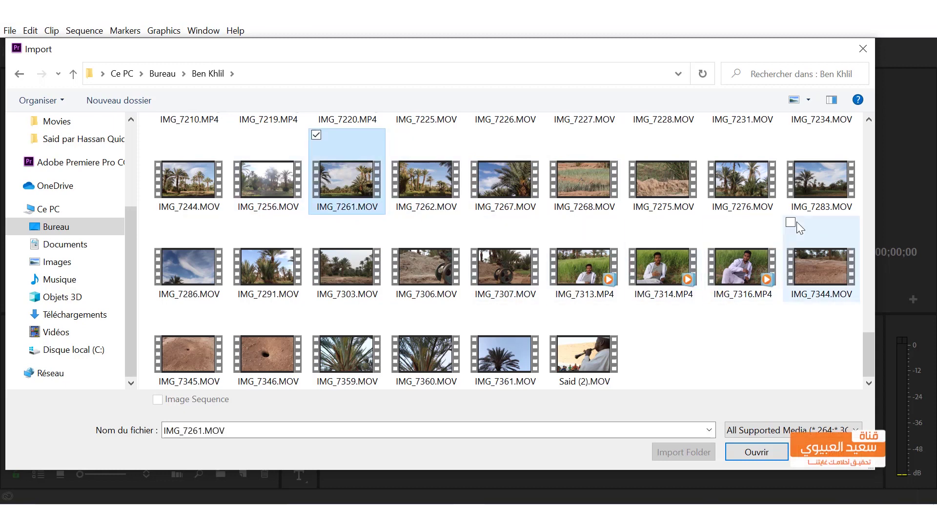
scroll(672, 298, up, 5)
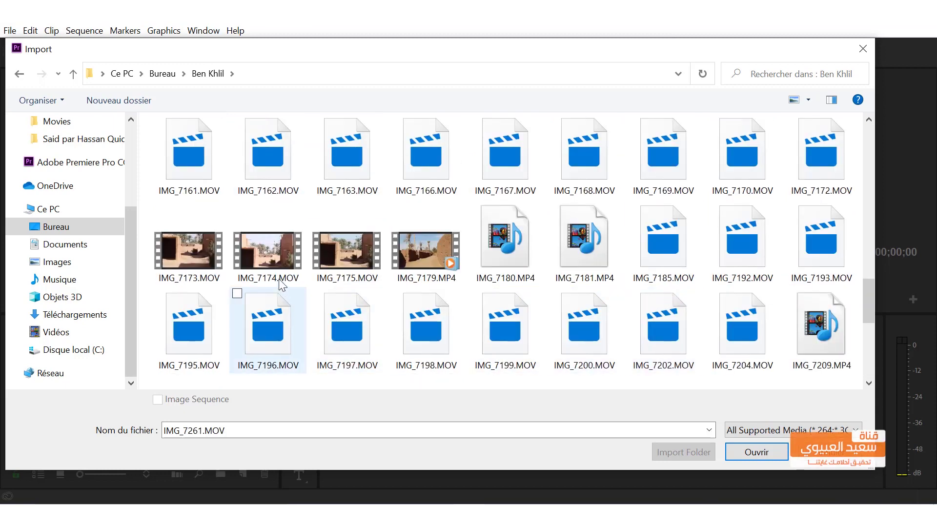
ctrl+click(364, 251)
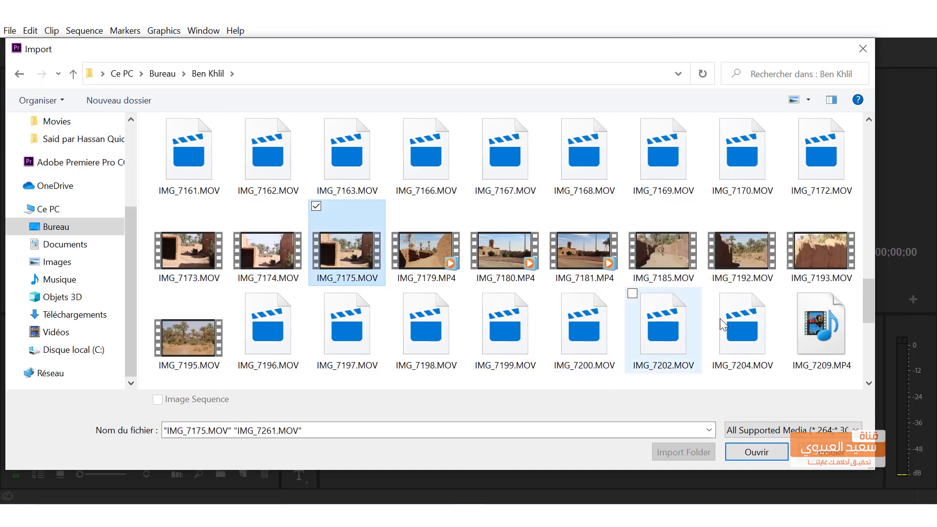
scroll(719, 318, up, 5)
ctrl+click(821, 236)
ctrl+click(663, 325)
click(751, 452)
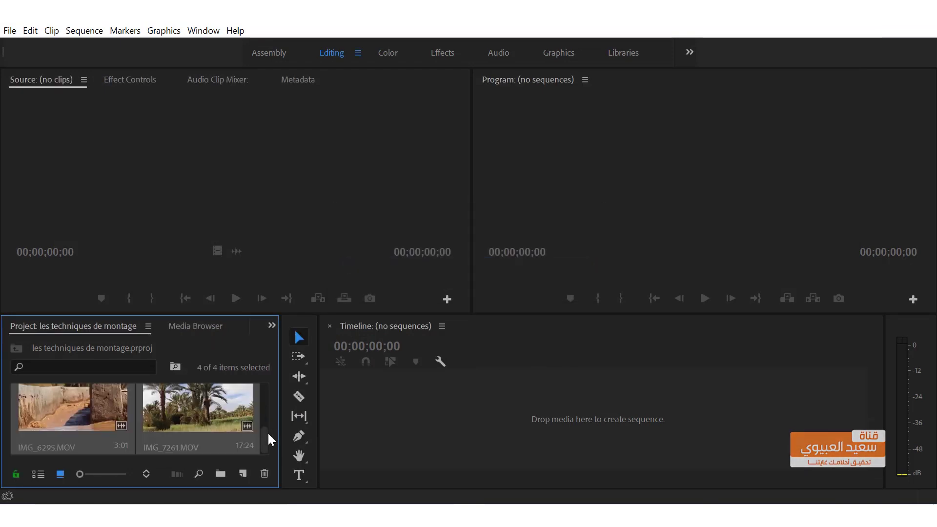
Step: Select all four clips and drop them onto the timeline, creating the 44:02 IMG_7261 sequence
drag(263, 446, 268, 395)
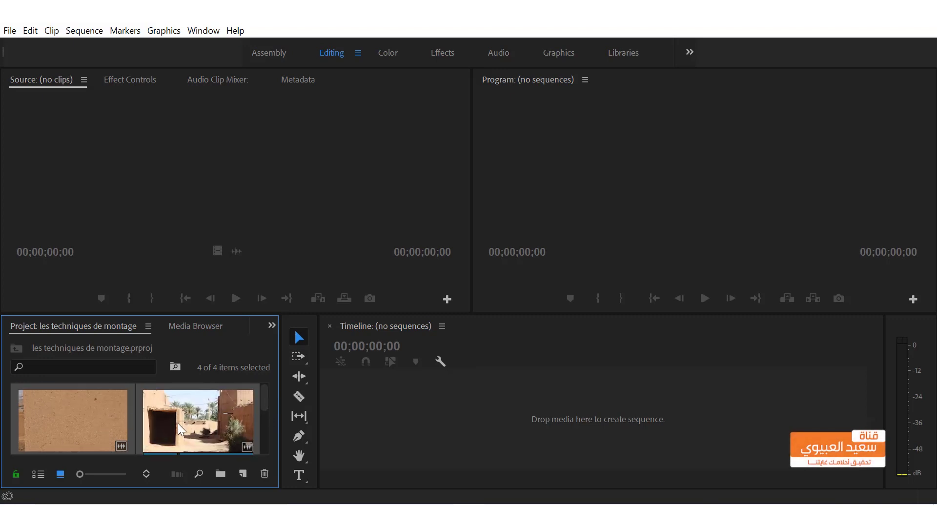
click(87, 410)
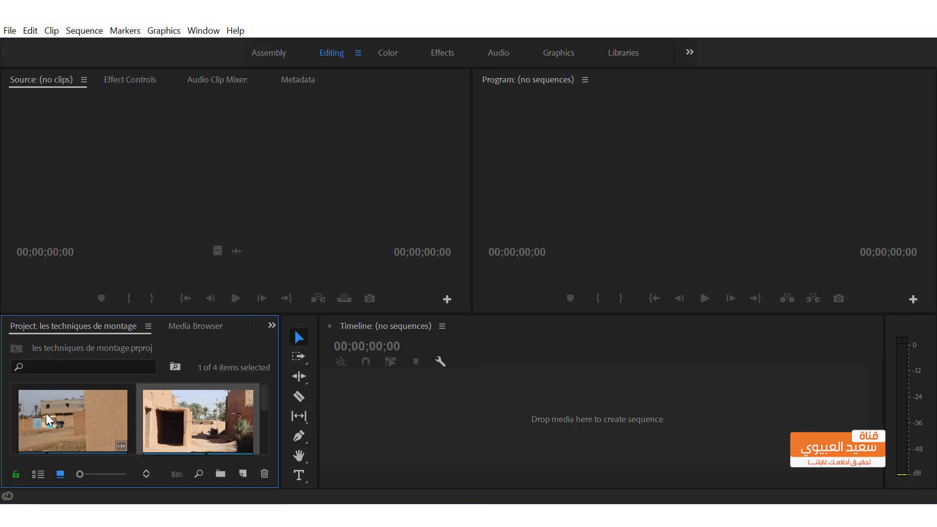
key(ctrl+a)
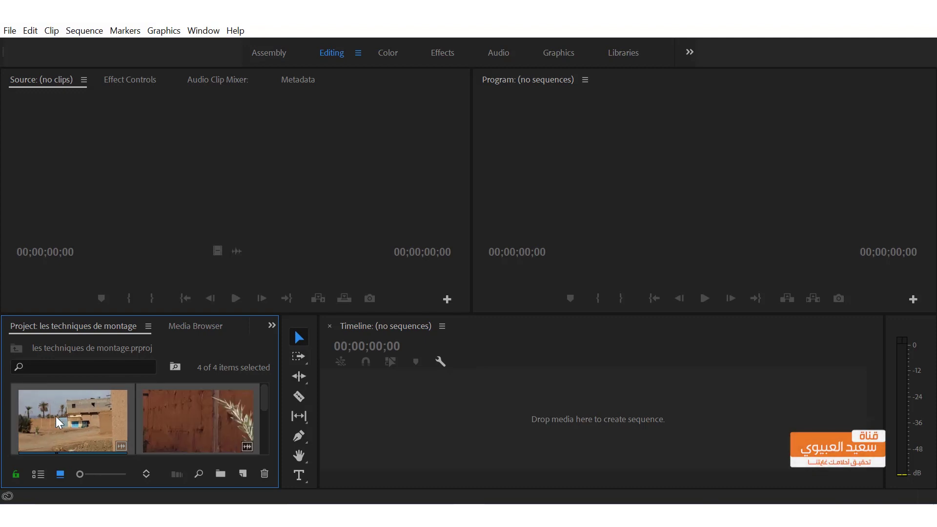
mouse_move(78, 421)
mouse_down()
mouse_move(403, 425)
mouse_move(425, 402)
mouse_up()
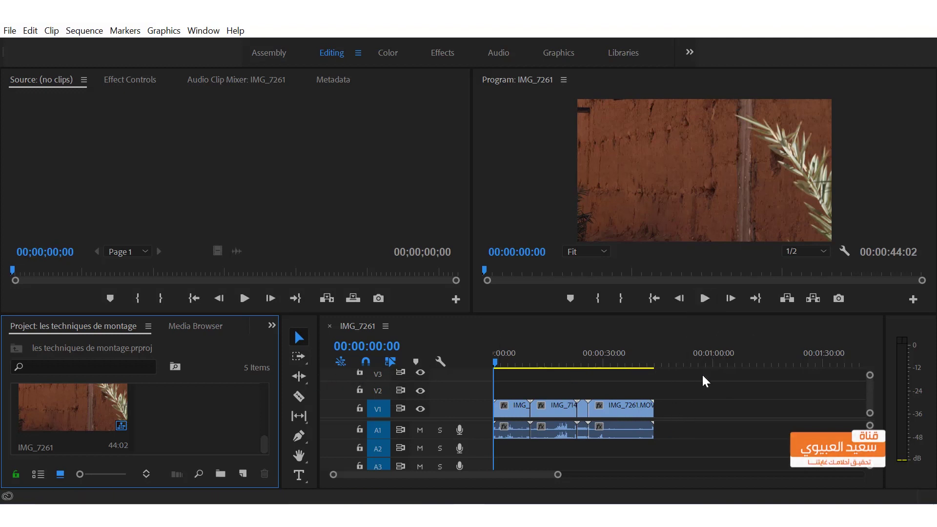
Step: Play the IMG_7261 sequence, then park the playhead at 00:00:08:20 on the doorway shot
key(space)
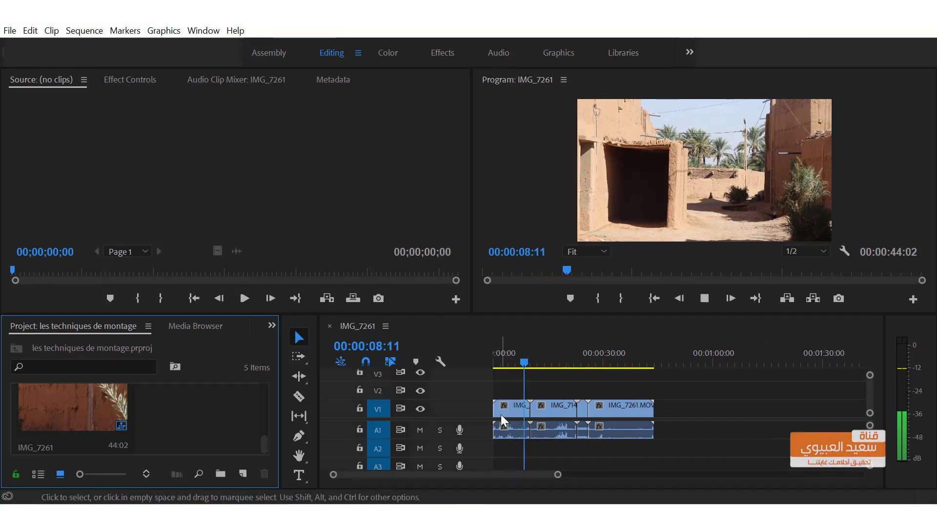
click(526, 362)
mouse_move(525, 362)
mouse_down()
mouse_move(584, 366)
mouse_move(537, 378)
mouse_move(650, 376)
mouse_move(509, 376)
mouse_move(605, 371)
mouse_up()
click(526, 369)
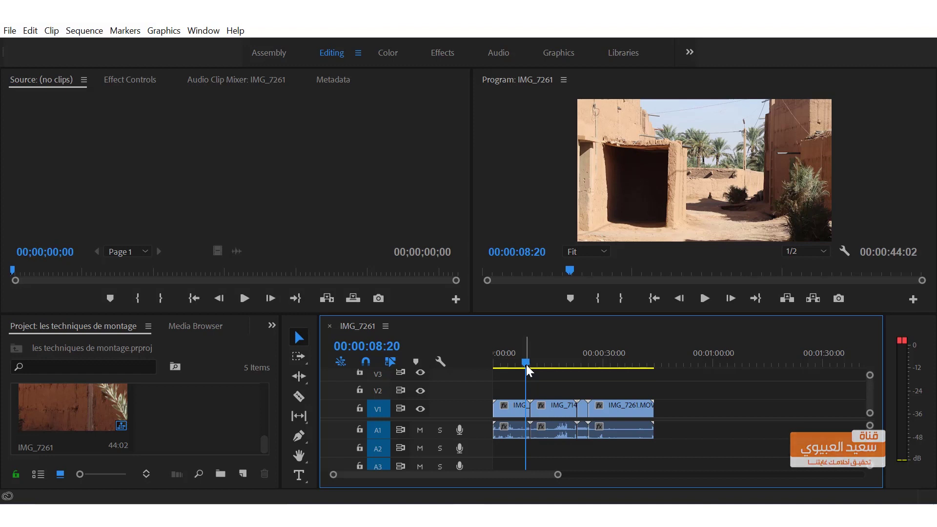
Step: Split IMG_7175 at 00:00:06:00 with the Razor tool
drag(523, 365, 515, 369)
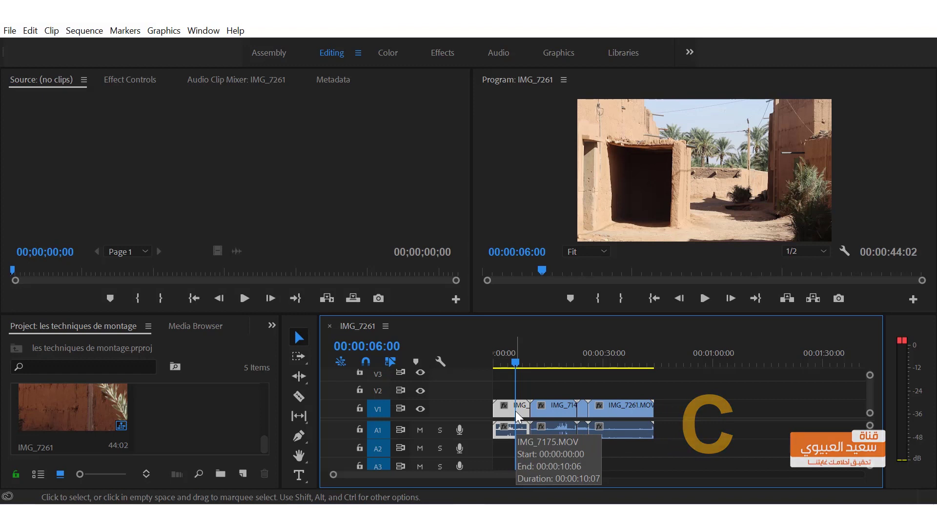
key(c)
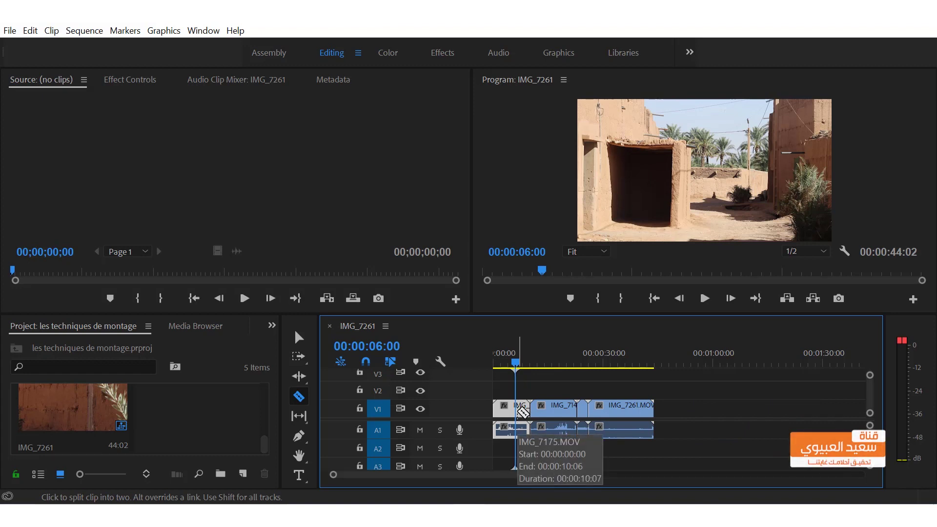
click(519, 410)
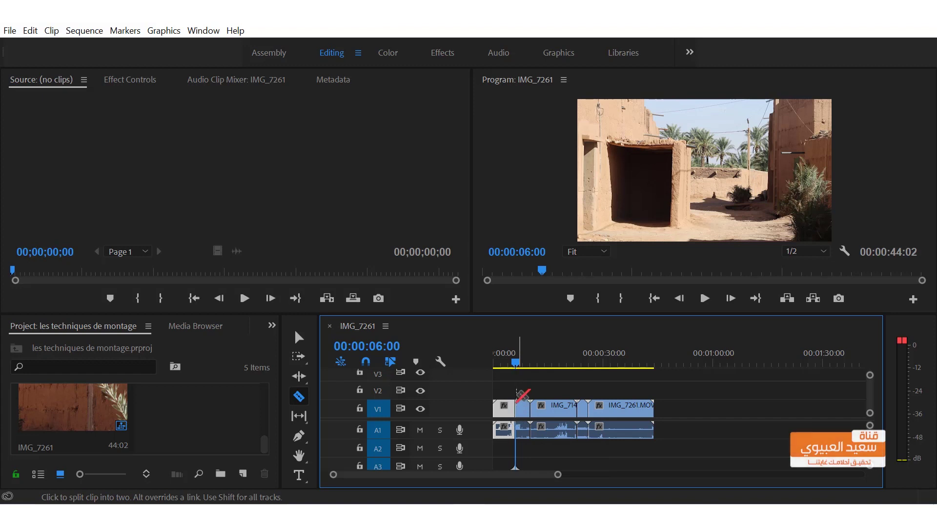
Step: Select the clips after the cut and push them later, leaving gaps between clips
key(v)
mouse_move(503, 386)
mouse_down()
mouse_move(521, 426)
mouse_move(613, 414)
mouse_up()
drag(531, 409, 509, 409)
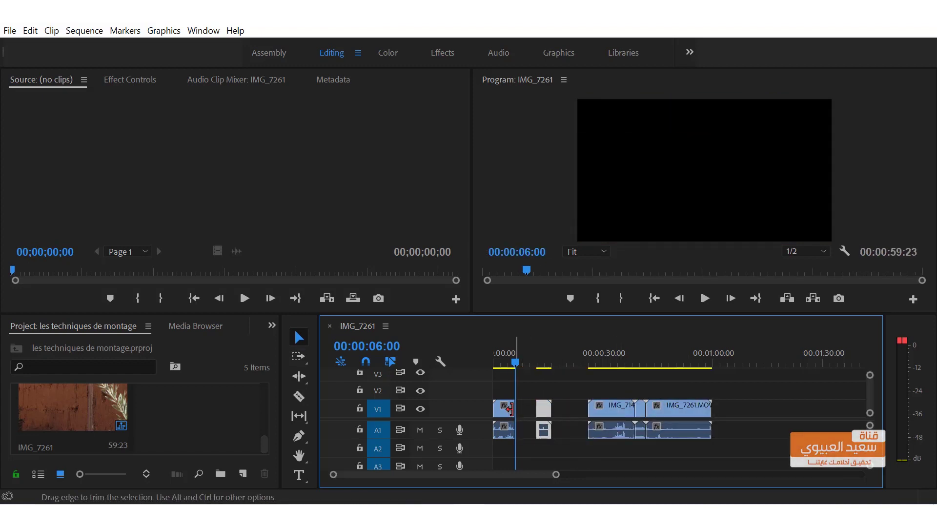
drag(514, 362, 506, 362)
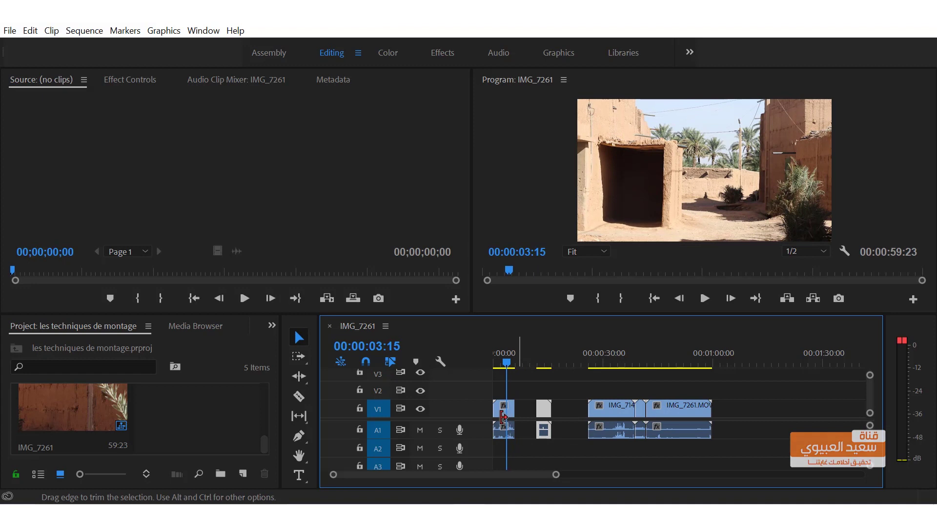
click(503, 410)
click(516, 362)
drag(519, 363, 543, 369)
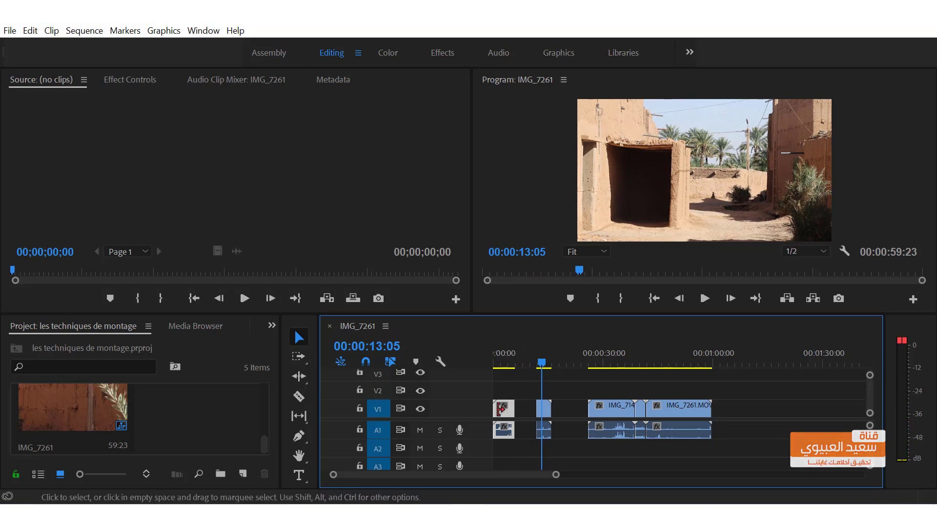
click(526, 384)
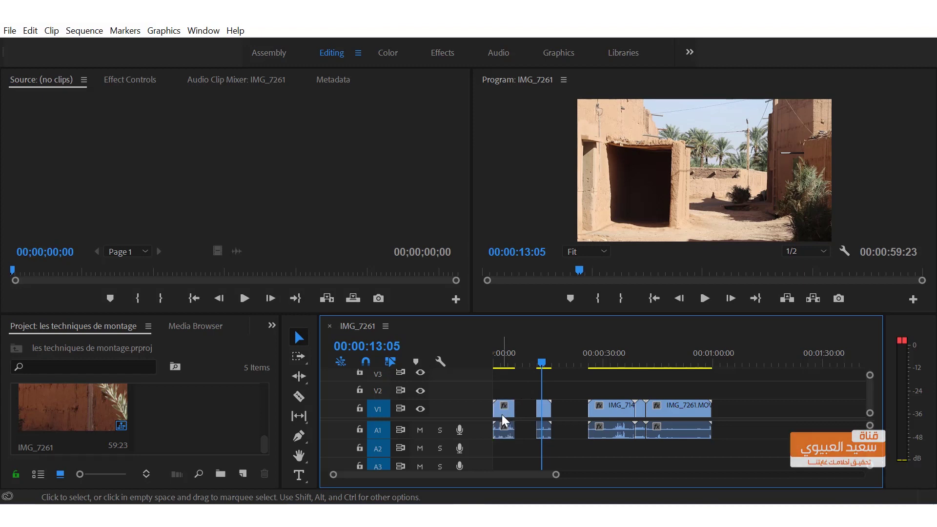
Step: Delete the opening IMG_7175 piece, move the short clip to 00:00:00, and slide IMG_7148 left
mouse_move(501, 414)
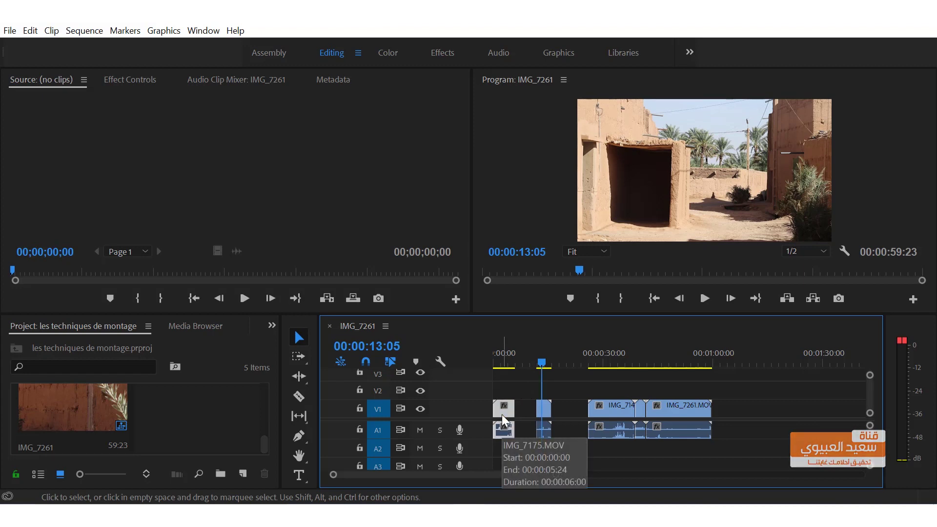
key(Delete)
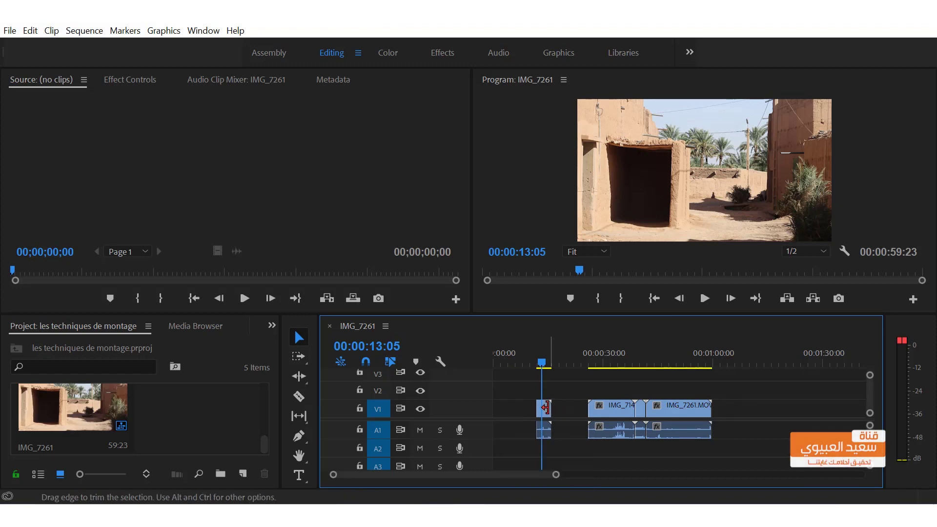
drag(545, 409, 502, 409)
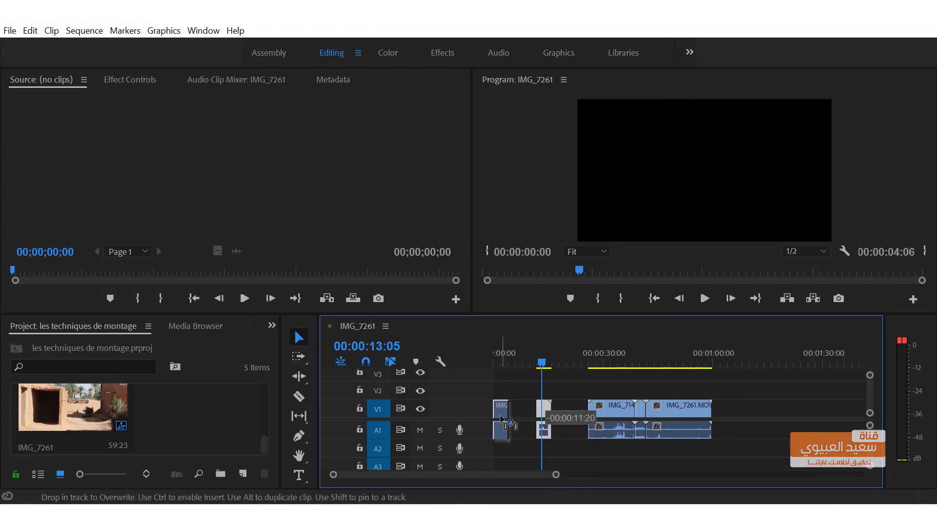
drag(608, 408, 553, 412)
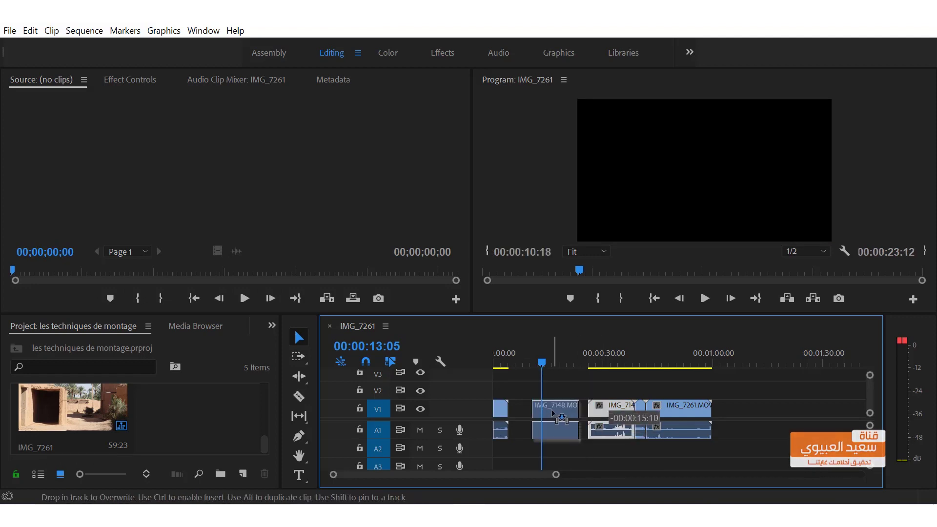
Step: Park the playhead at 00:00:16:10 with the Razor tool ready, and save the project
drag(542, 362, 553, 363)
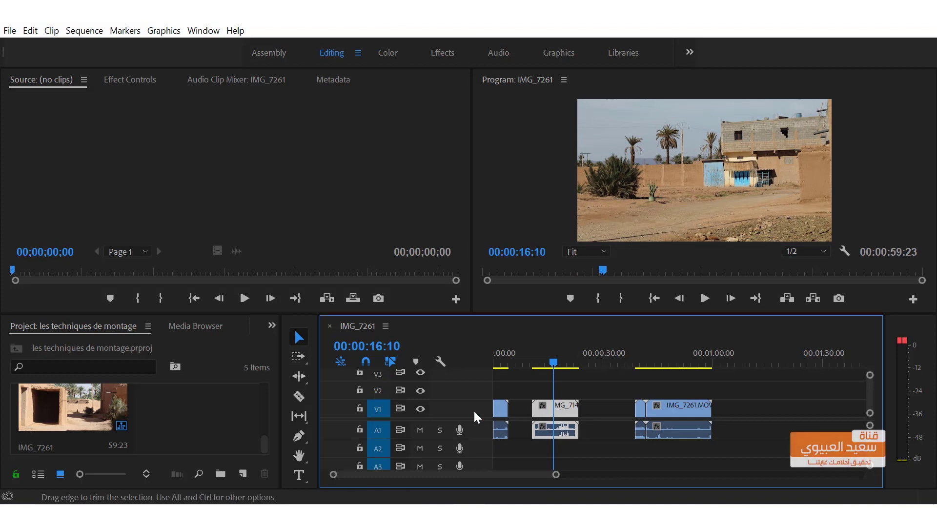
click(300, 396)
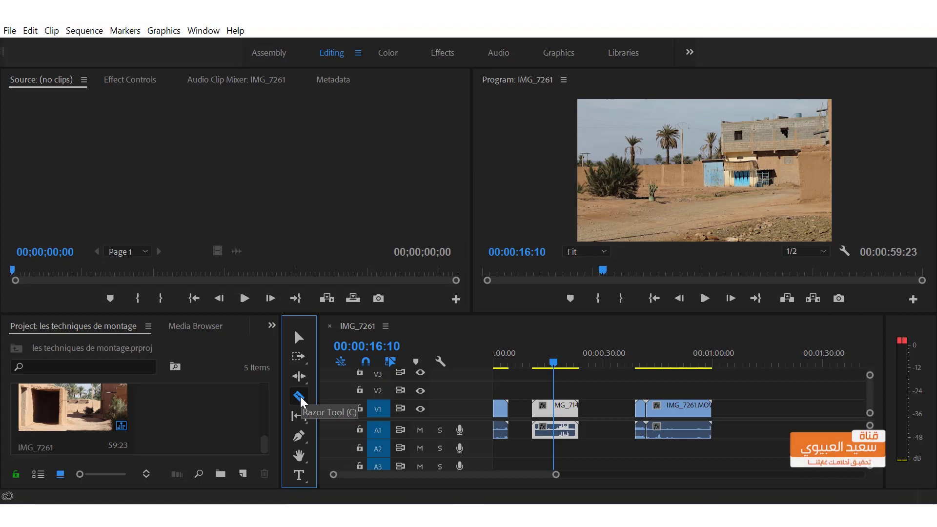
click(550, 410)
key(ctrl+s)
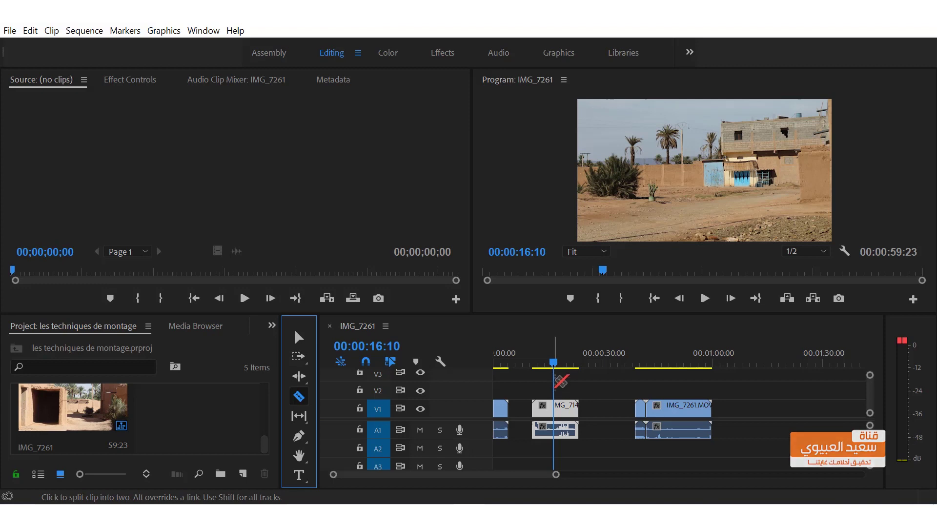
Step: Split IMG_7148 at 00:00:16:10 and delete its first part
click(553, 410)
key(v)
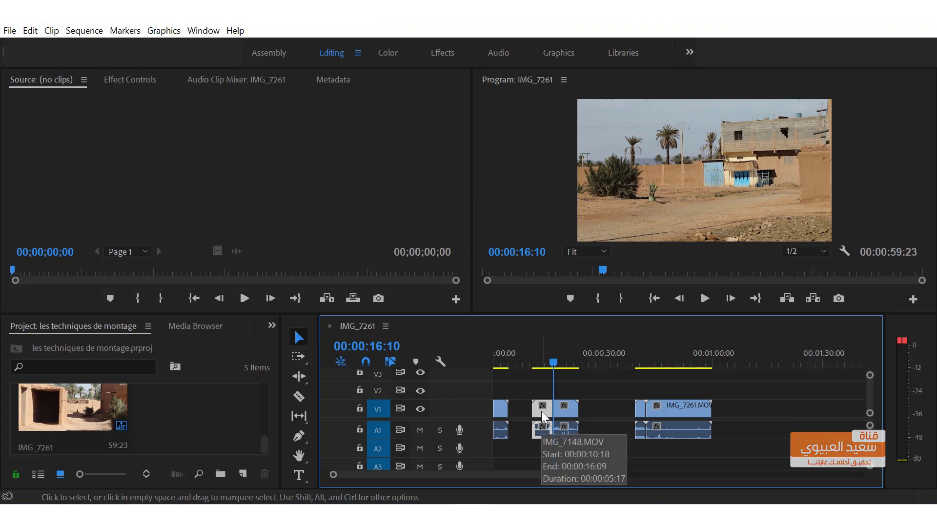
key(Delete)
Step: Slide the remaining clips and IMG_7261.MOV left to close all gaps, giving a 32:10 sequence
drag(566, 408, 521, 408)
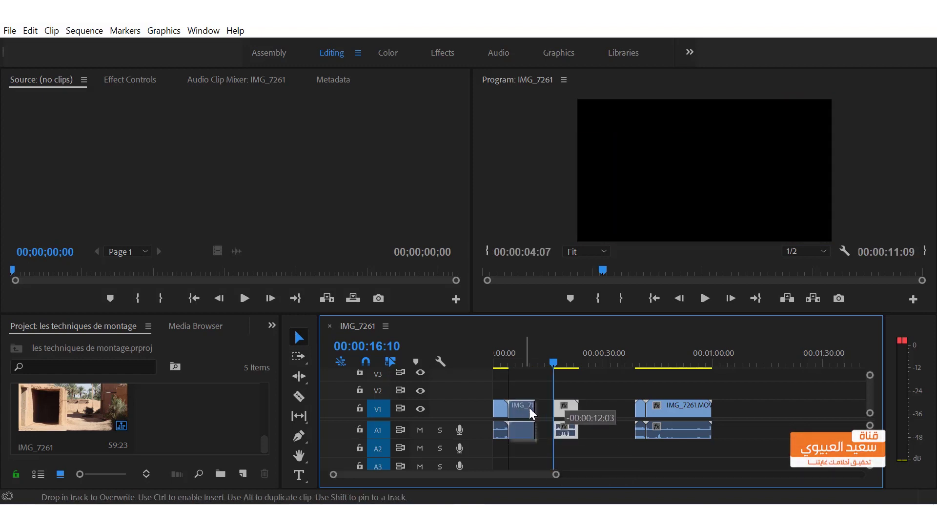
drag(640, 409, 539, 408)
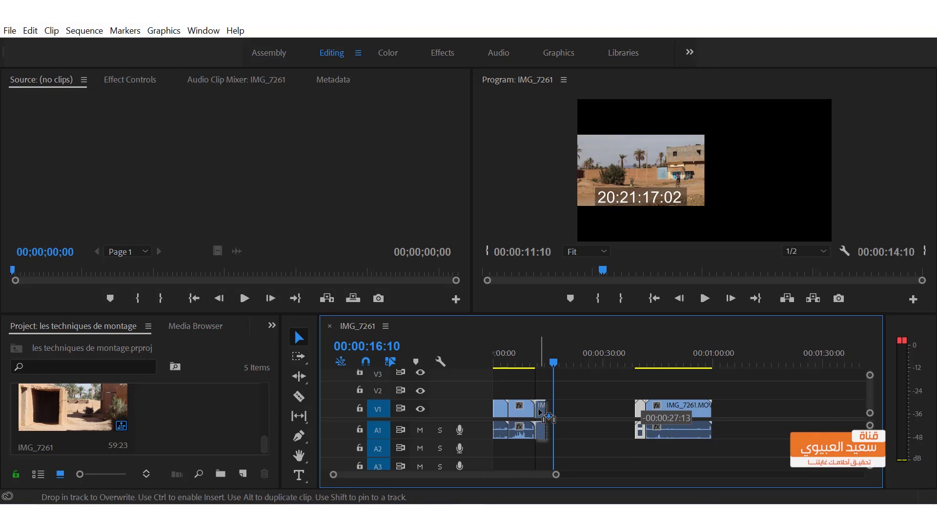
drag(669, 411, 574, 412)
mouse_move(559, 361)
mouse_down()
mouse_move(614, 360)
mouse_move(586, 365)
mouse_up()
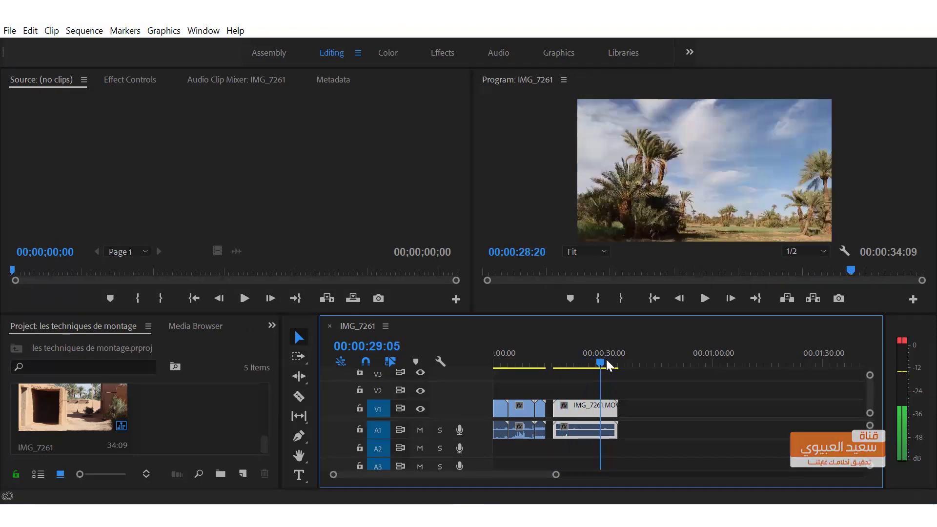
mouse_move(585, 365)
mouse_down()
mouse_move(593, 370)
mouse_move(530, 374)
mouse_up()
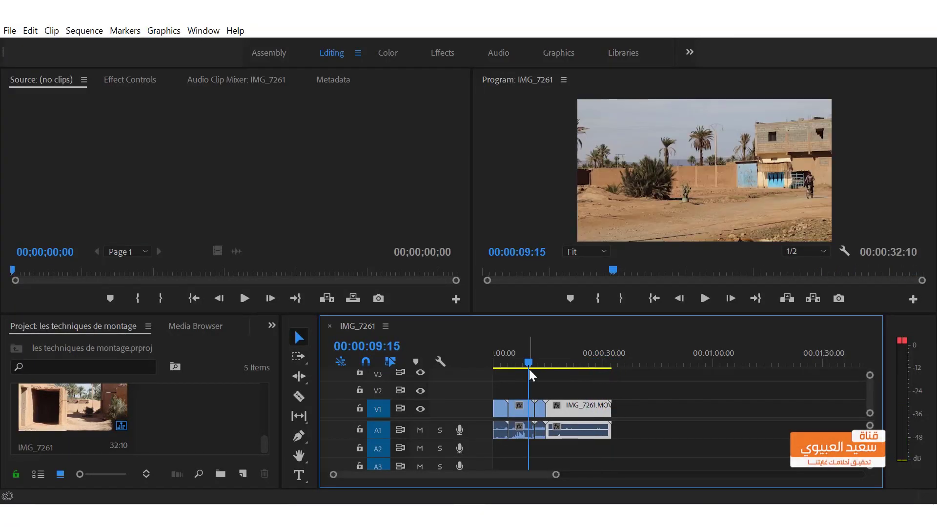
key(space)
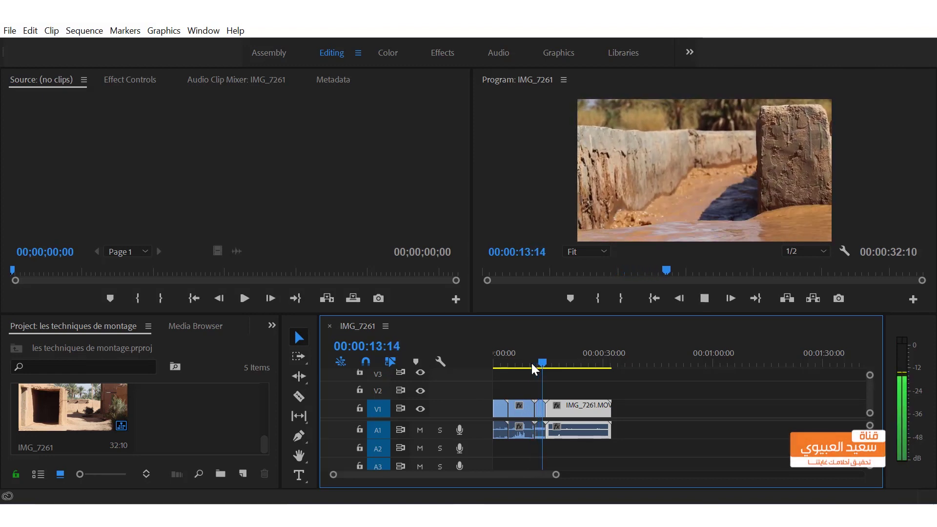
key(space)
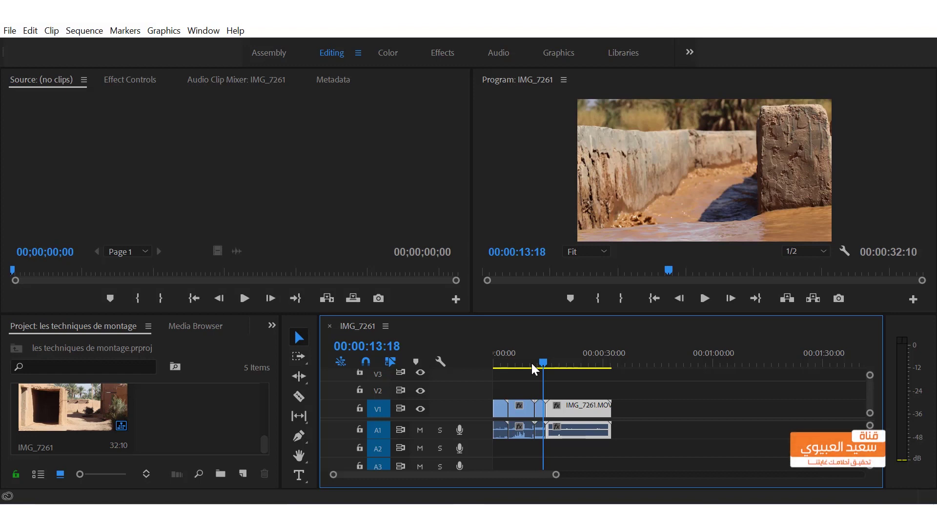
Step: Show the Effects panel and expand Video Transitions > 3D Motion to reveal Cube Spin and Flip Over
click(272, 326)
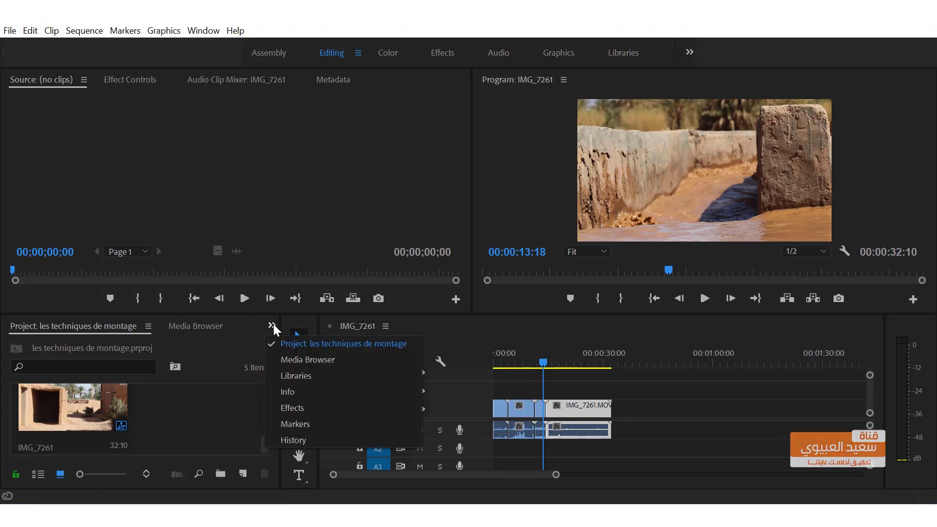
click(303, 411)
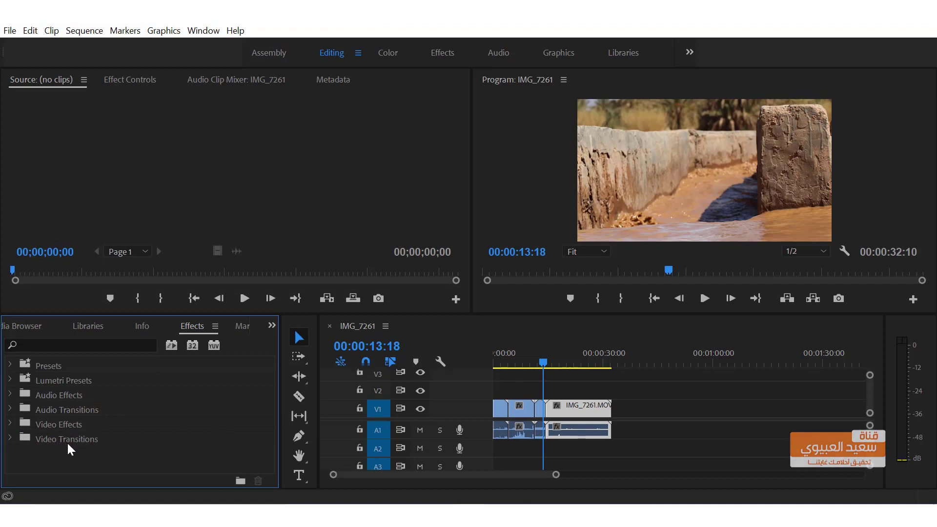
click(10, 438)
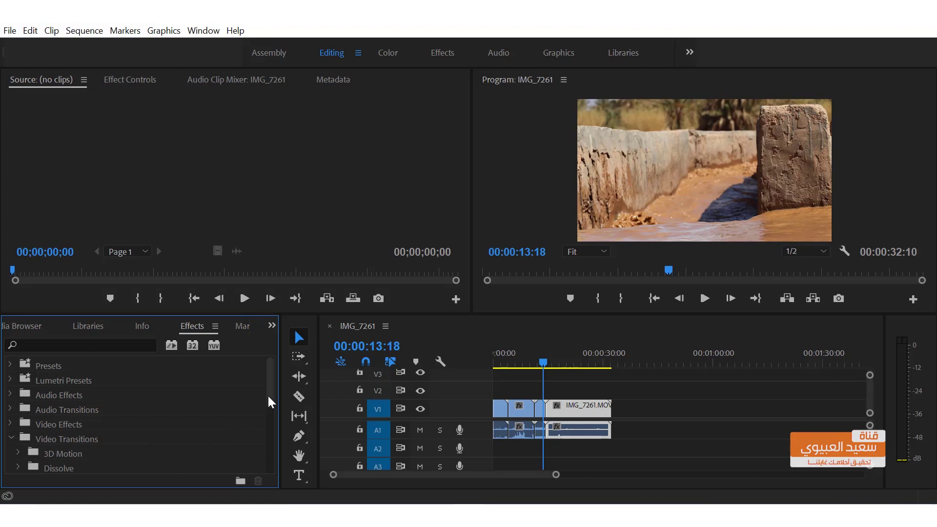
drag(269, 397, 265, 429)
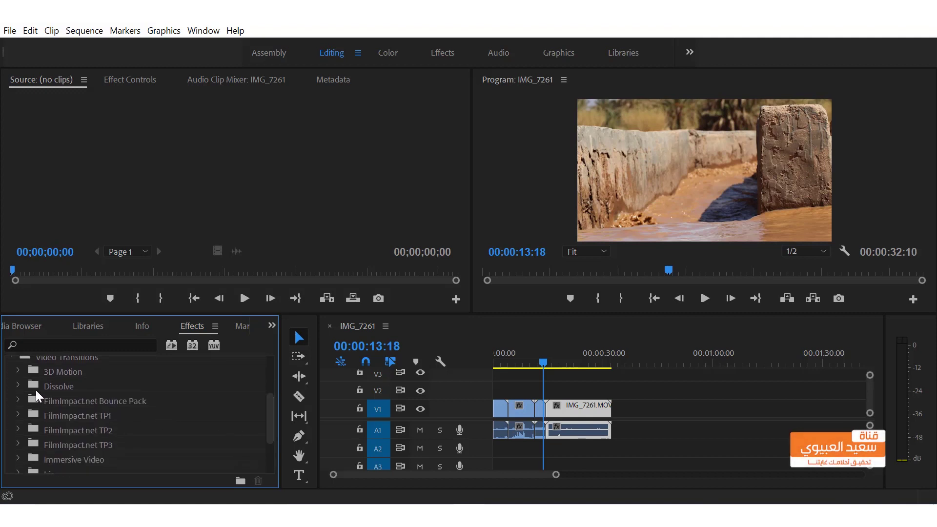
click(19, 369)
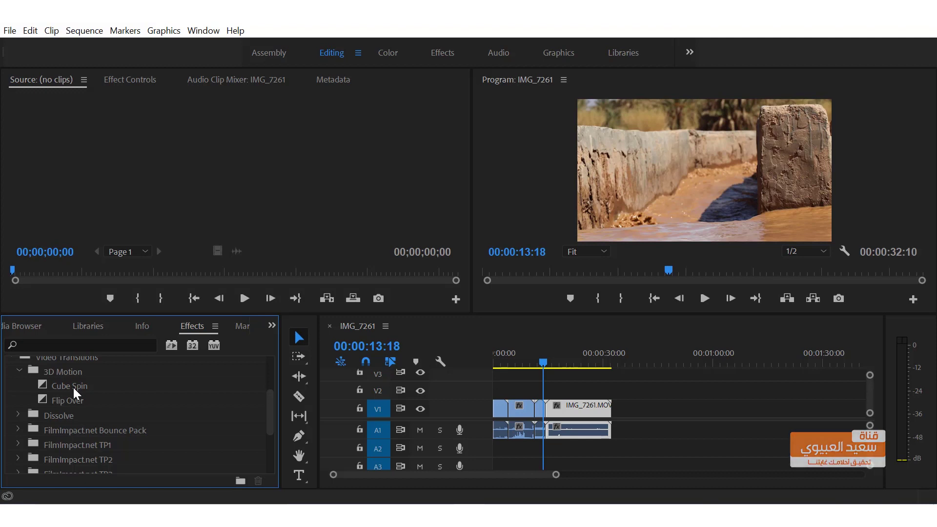
Step: Apply Cube Spin at the V1 edit point before IMG_7261.MOV, accepting the insufficient-media warning
drag(72, 386, 549, 412)
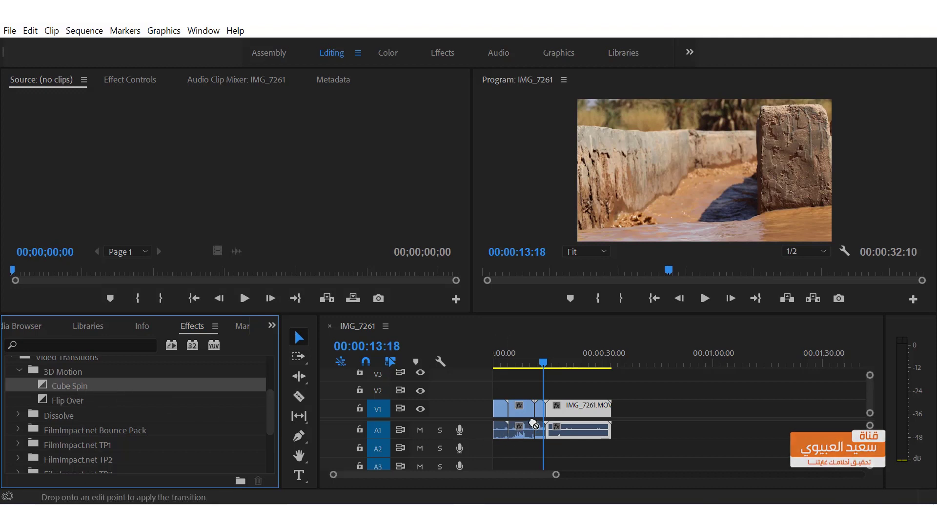
drag(550, 413, 551, 412)
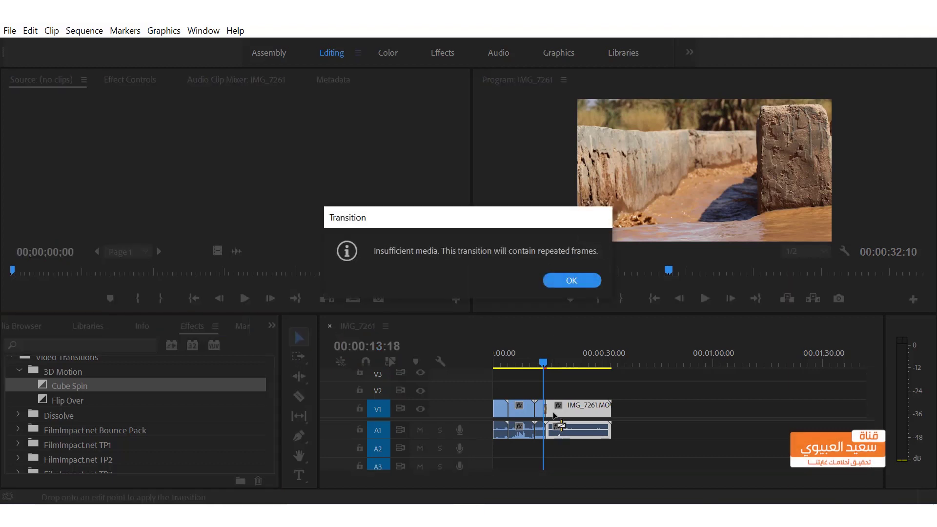
click(572, 280)
Step: Preview the Cube Spin transition several times from just before the cut
drag(550, 366, 542, 366)
key(space)
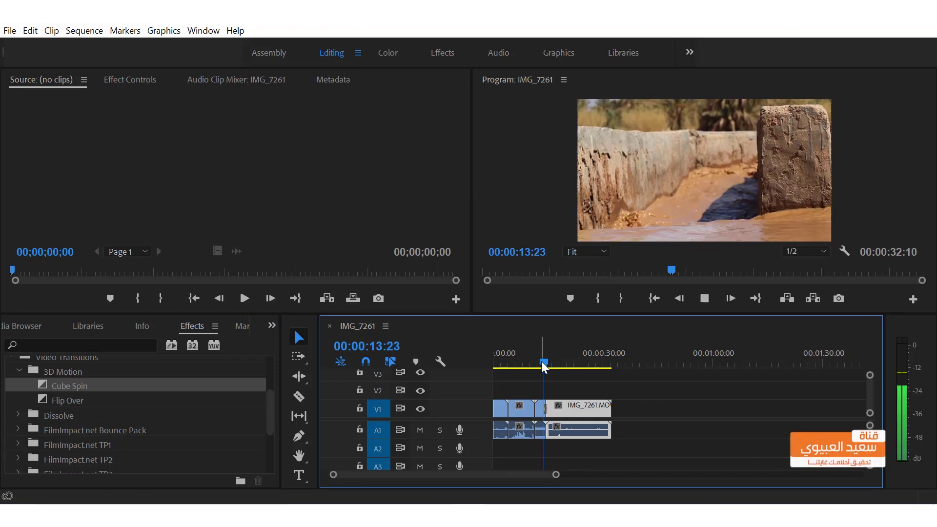
key(space)
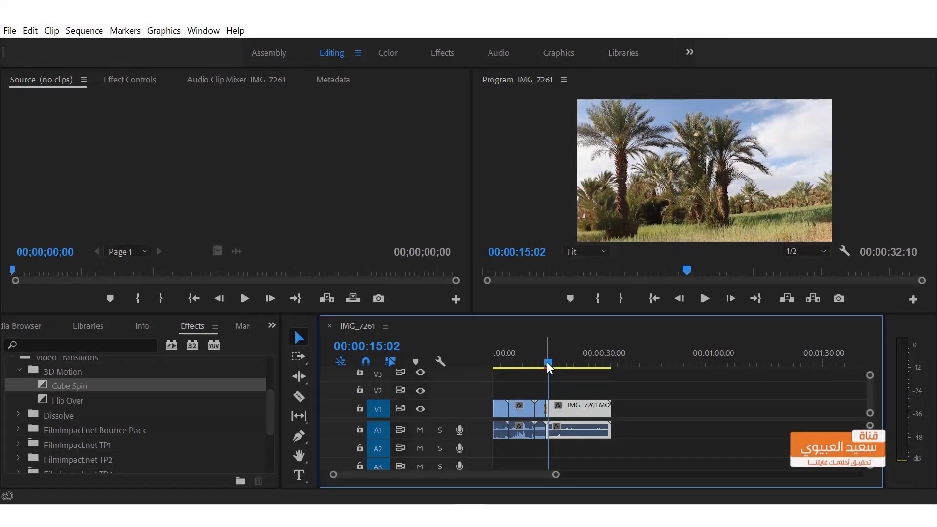
drag(547, 364, 537, 363)
key(space)
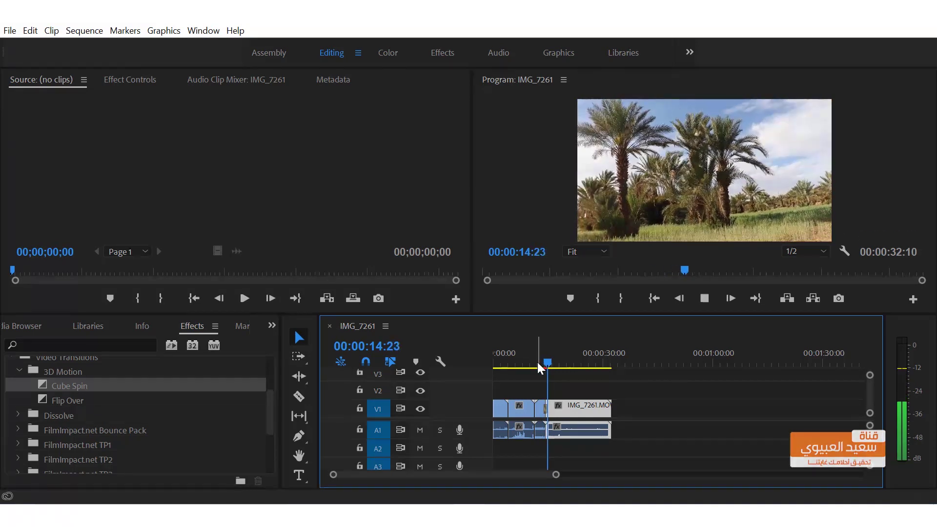
key(space)
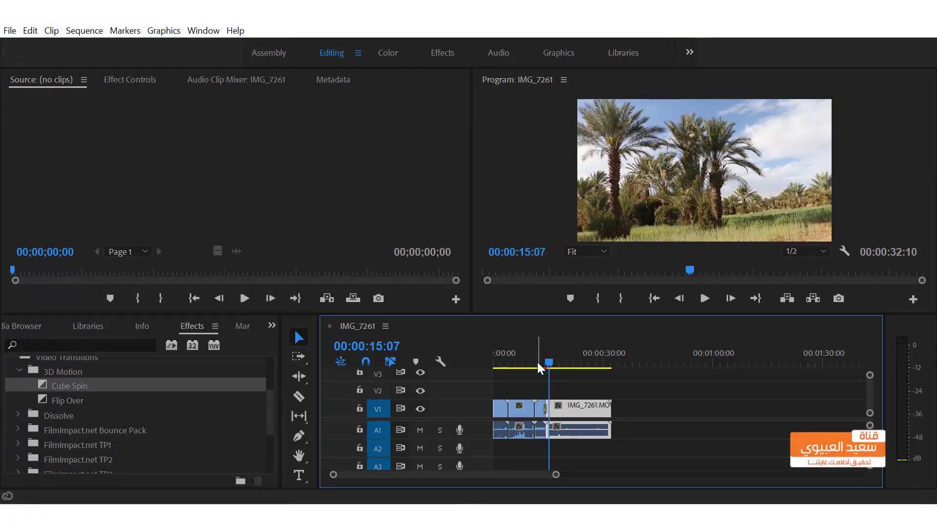
drag(550, 363, 545, 365)
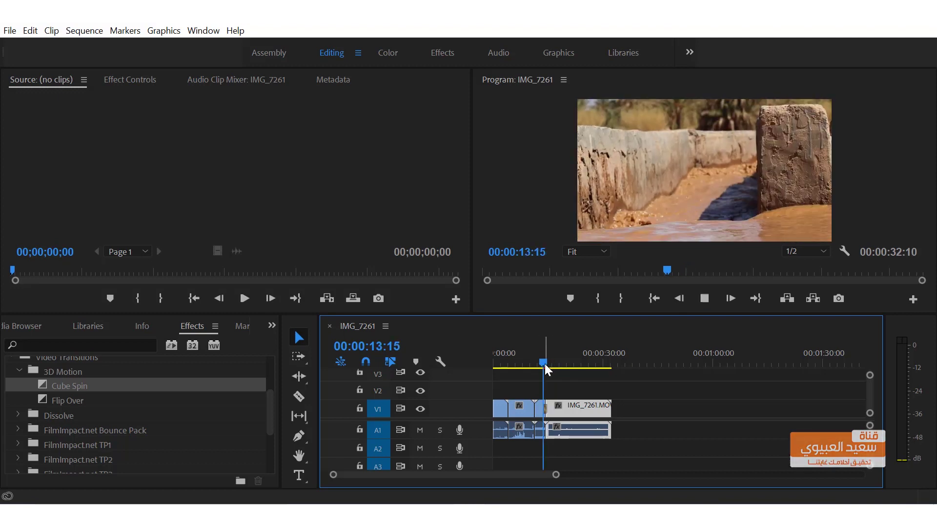
key(space)
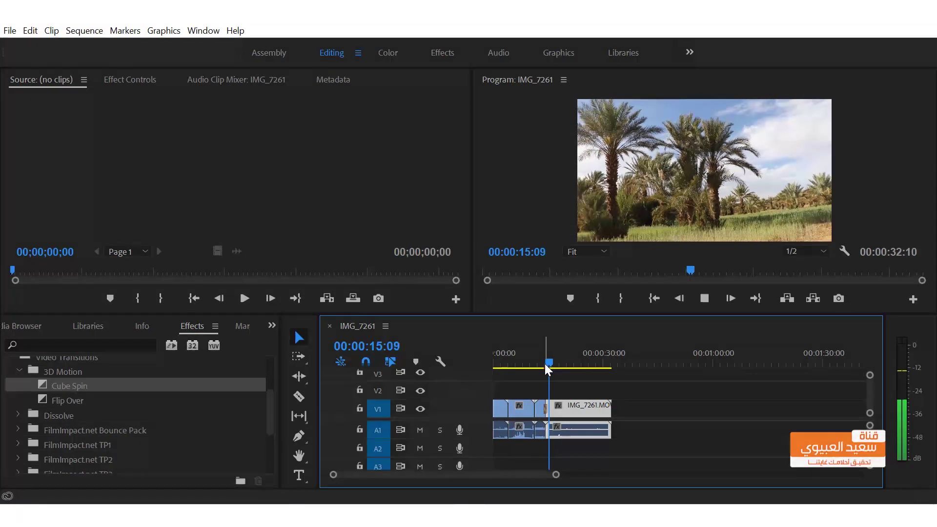
key(space)
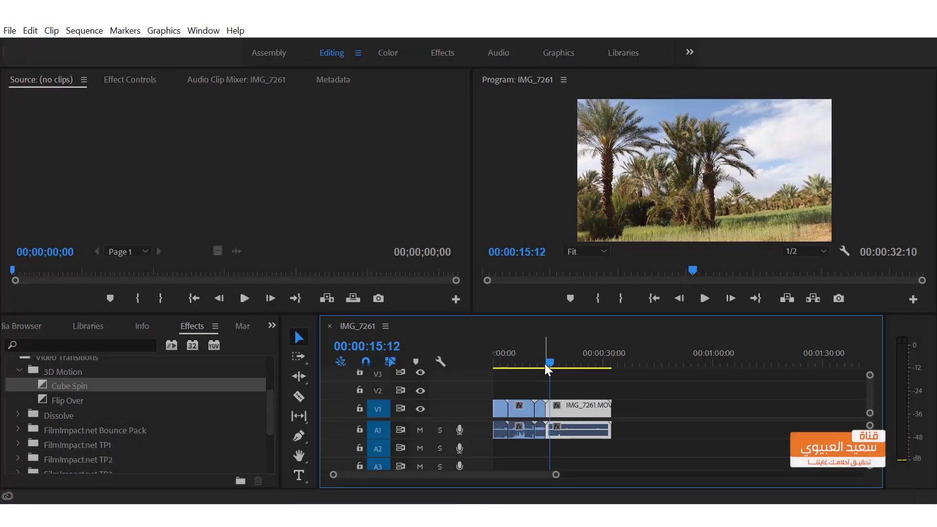
drag(549, 363, 541, 363)
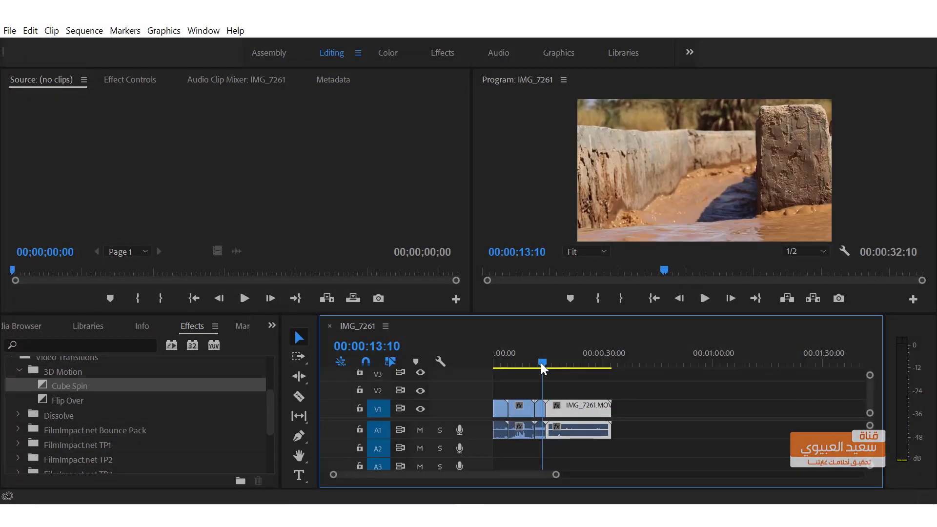
key(space)
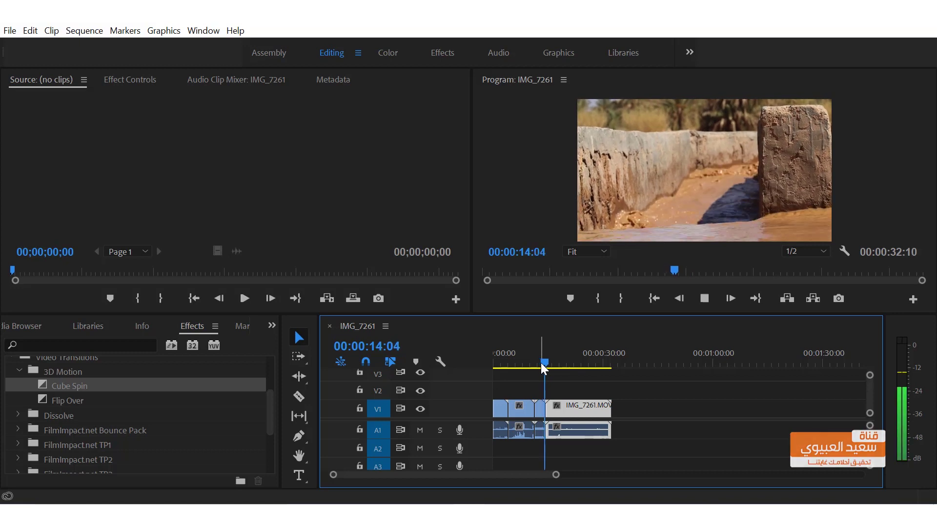
key(space)
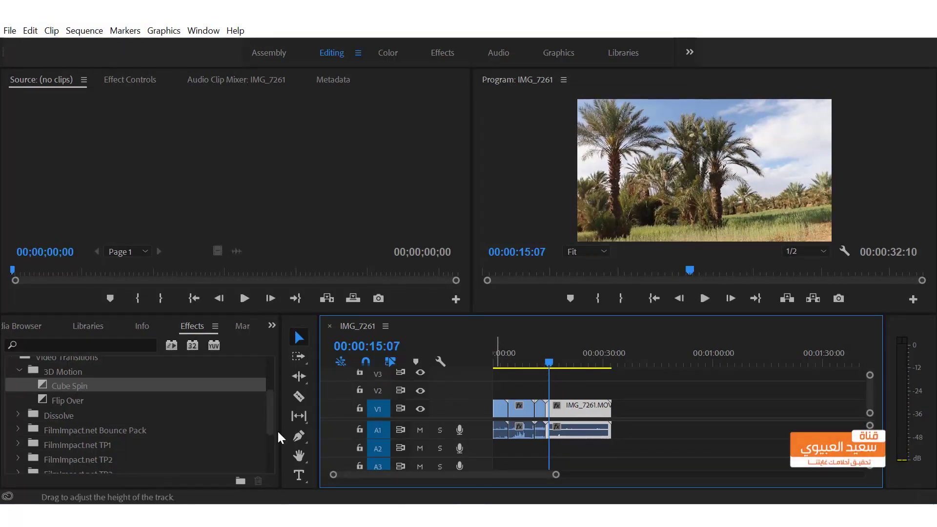
Step: Apply Impact 3D Blinds from FilmImpact.net TP3 to the V1 edit point, accepting the repeated-frames warning
scroll(101, 440, down, 1)
scroll(101, 439, down, 2)
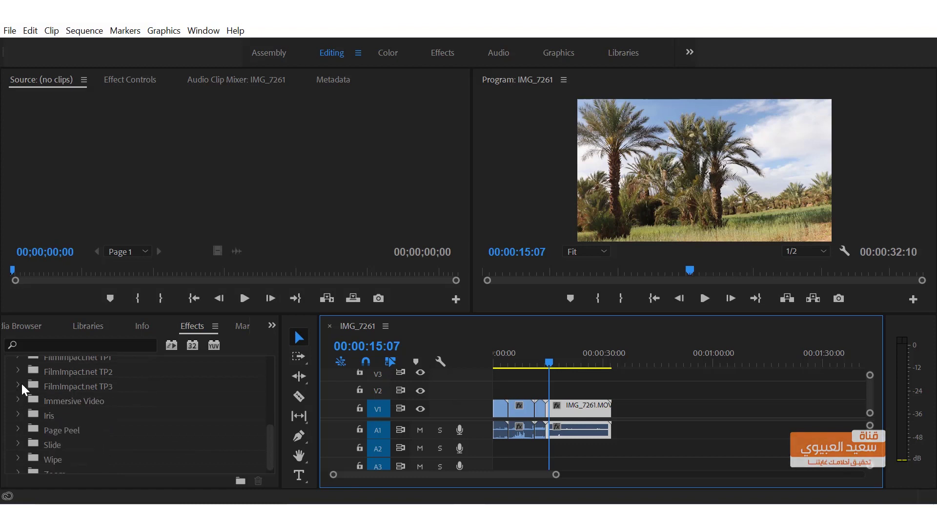
click(19, 386)
mouse_move(89, 400)
mouse_down()
mouse_move(542, 423)
mouse_move(545, 408)
mouse_up()
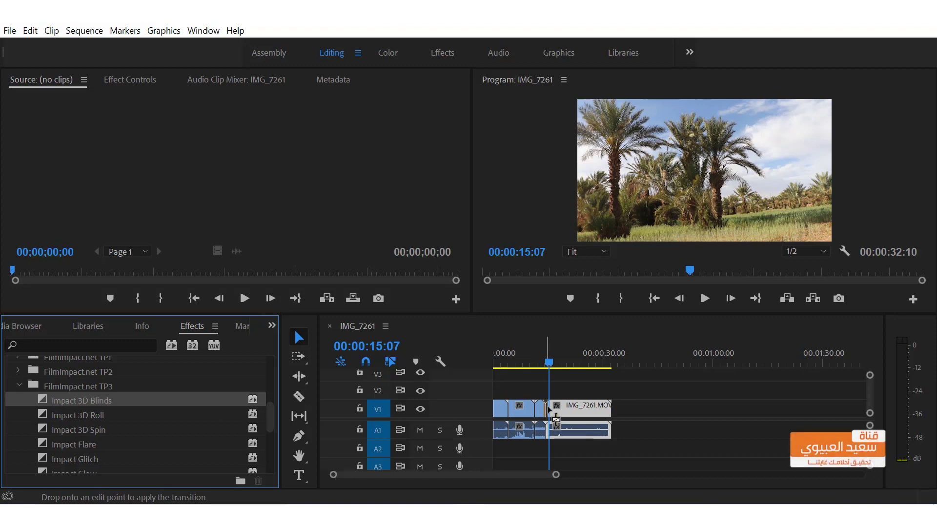
key(Return)
Step: Preview the Impact 3D Blinds transition twice from 13:00, then collapse the FilmImpact.net TP3 group
drag(546, 361, 541, 361)
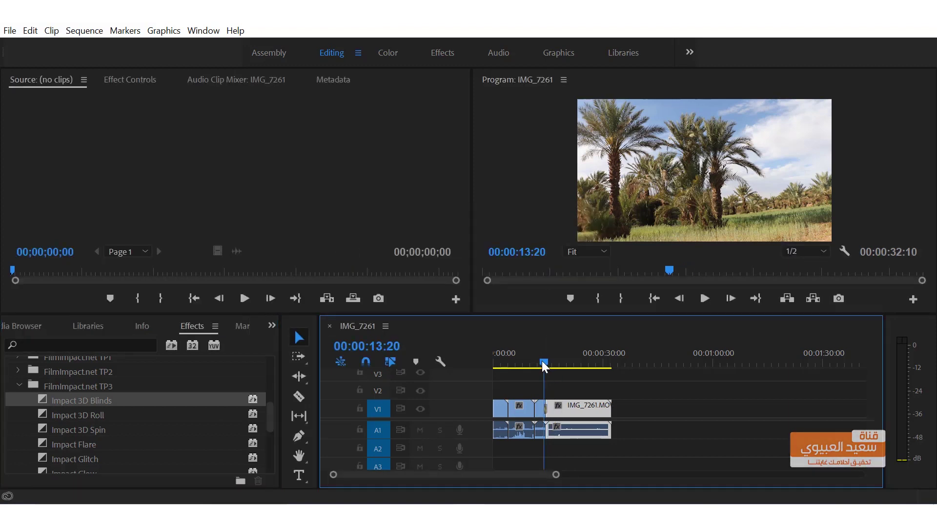
key(space)
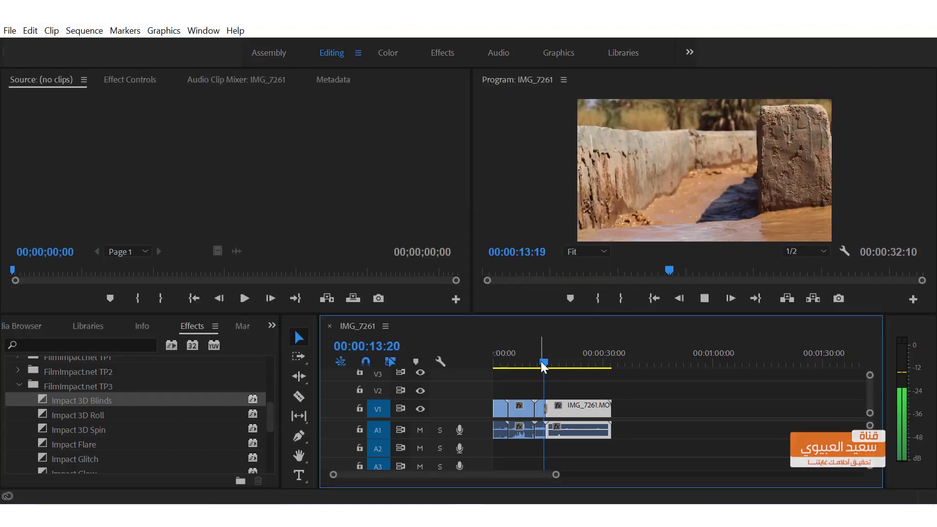
key(space)
drag(541, 362, 538, 364)
key(space)
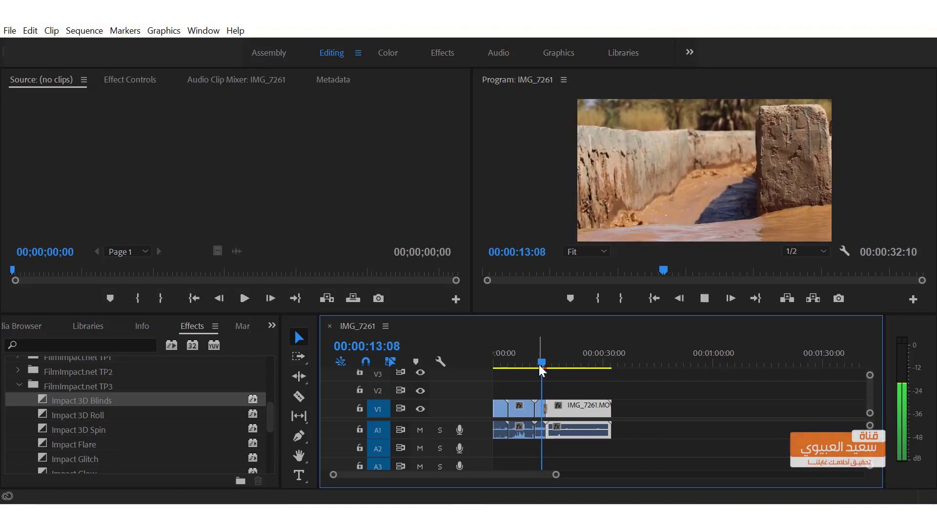
click(19, 386)
Step: Apply Cross Zoom from the Zoom group to the V1 edit point, accepting the repeated-frames warning
drag(270, 443, 266, 463)
click(19, 466)
drag(82, 462, 545, 408)
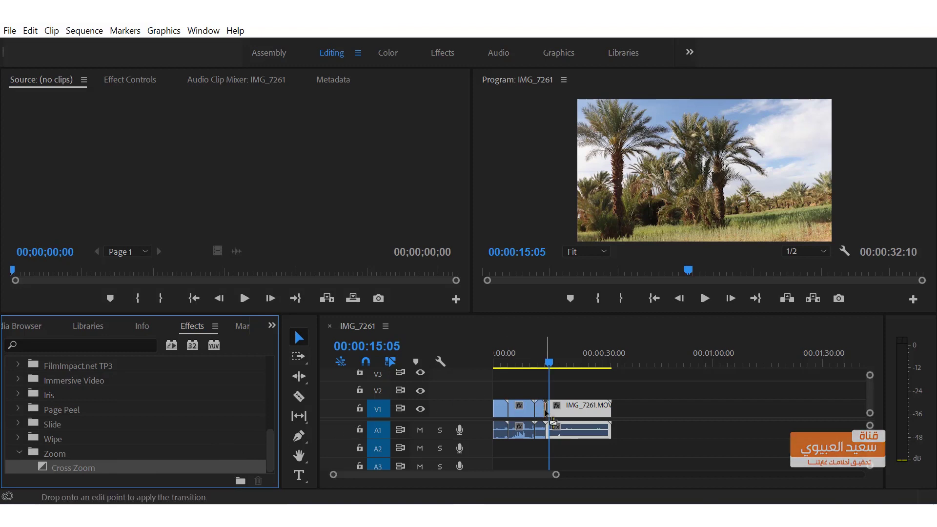
click(571, 285)
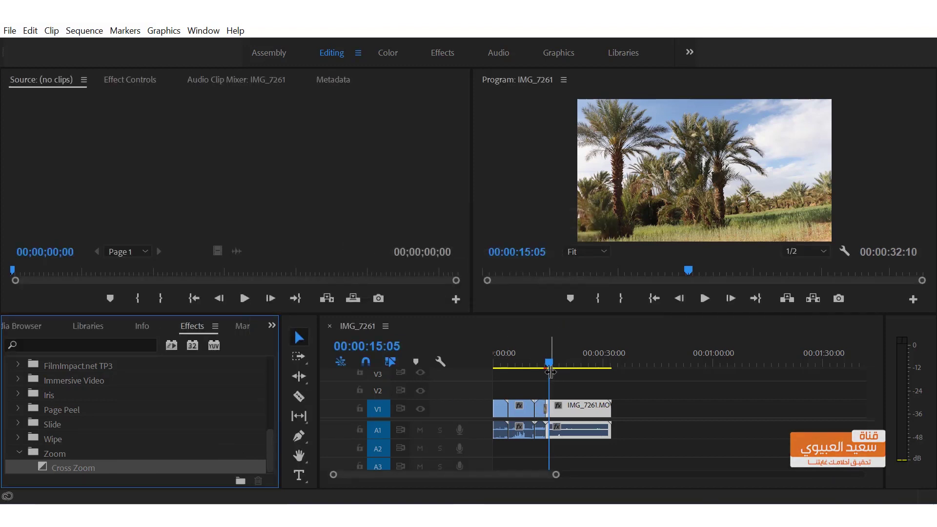
Step: Preview the Cross Zoom transition twice, starting from just before the cut at 13:00
click(542, 365)
key(space)
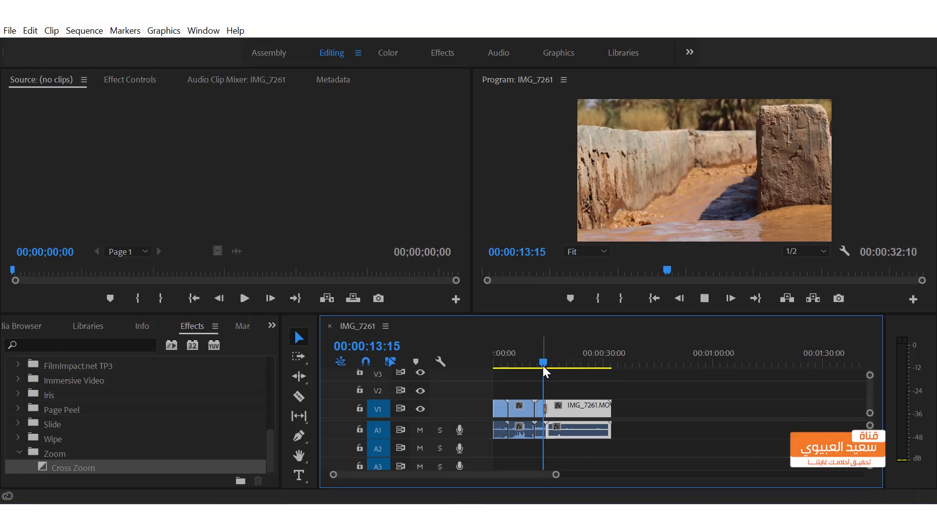
key(space)
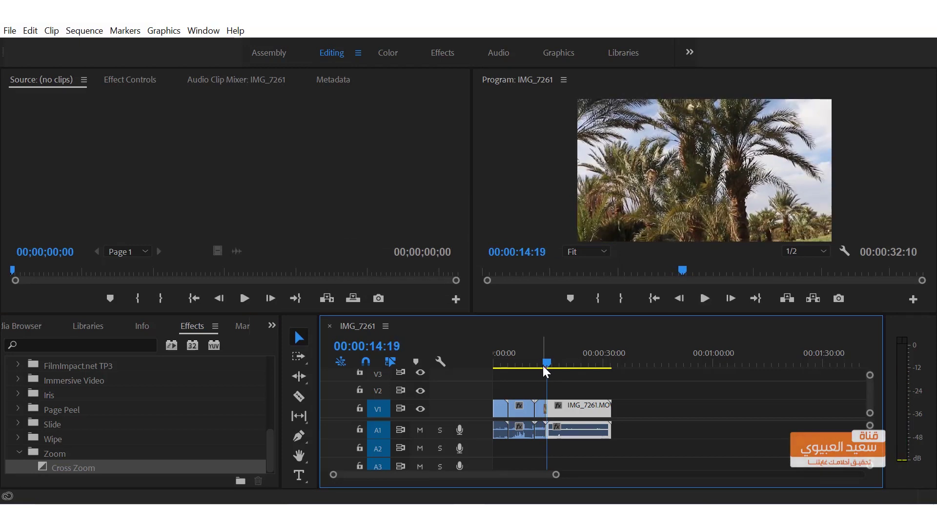
click(538, 364)
key(space)
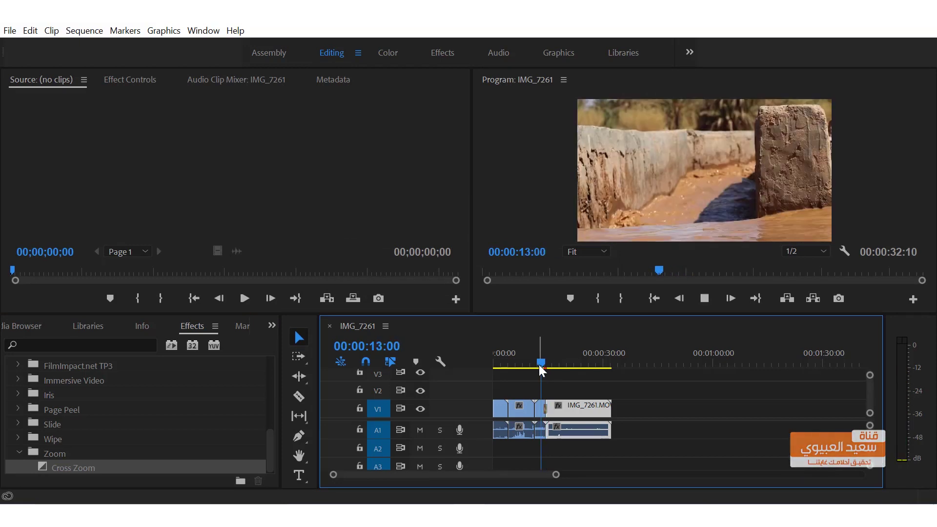